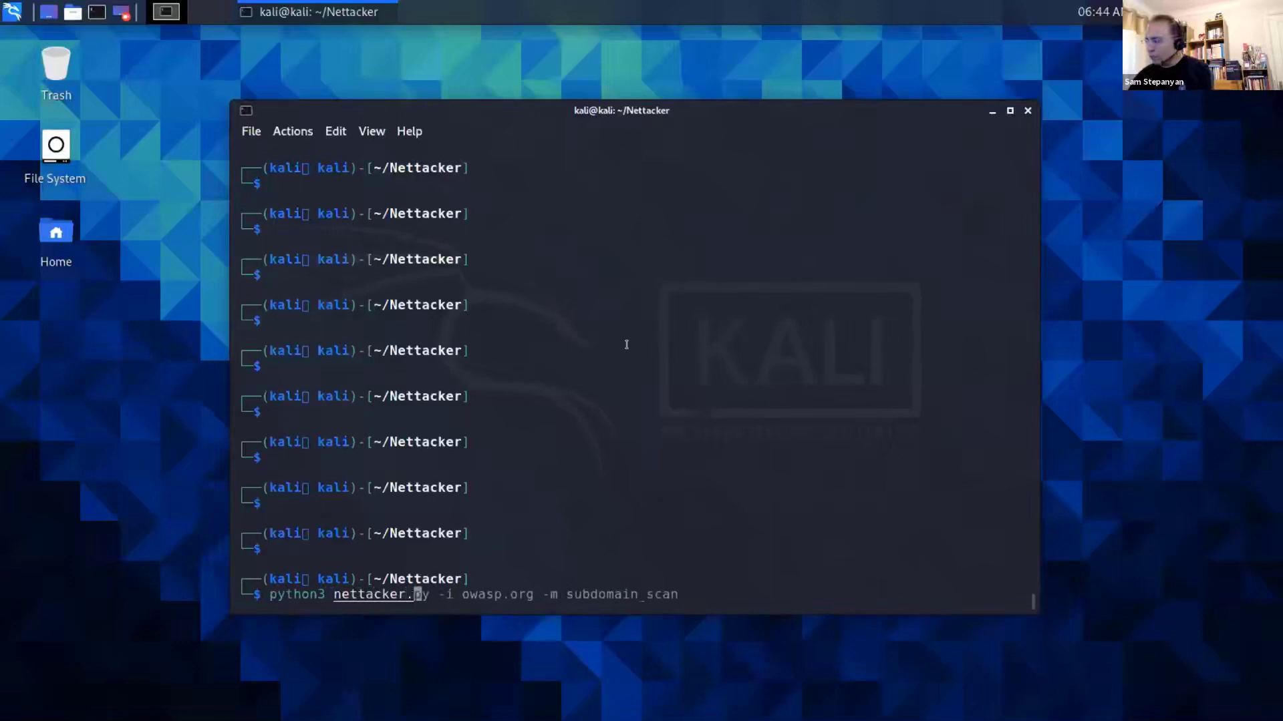
# - Run python3 nettacker.py with no arguments and scroll through the printed usage help
pyautogui.press('Return')
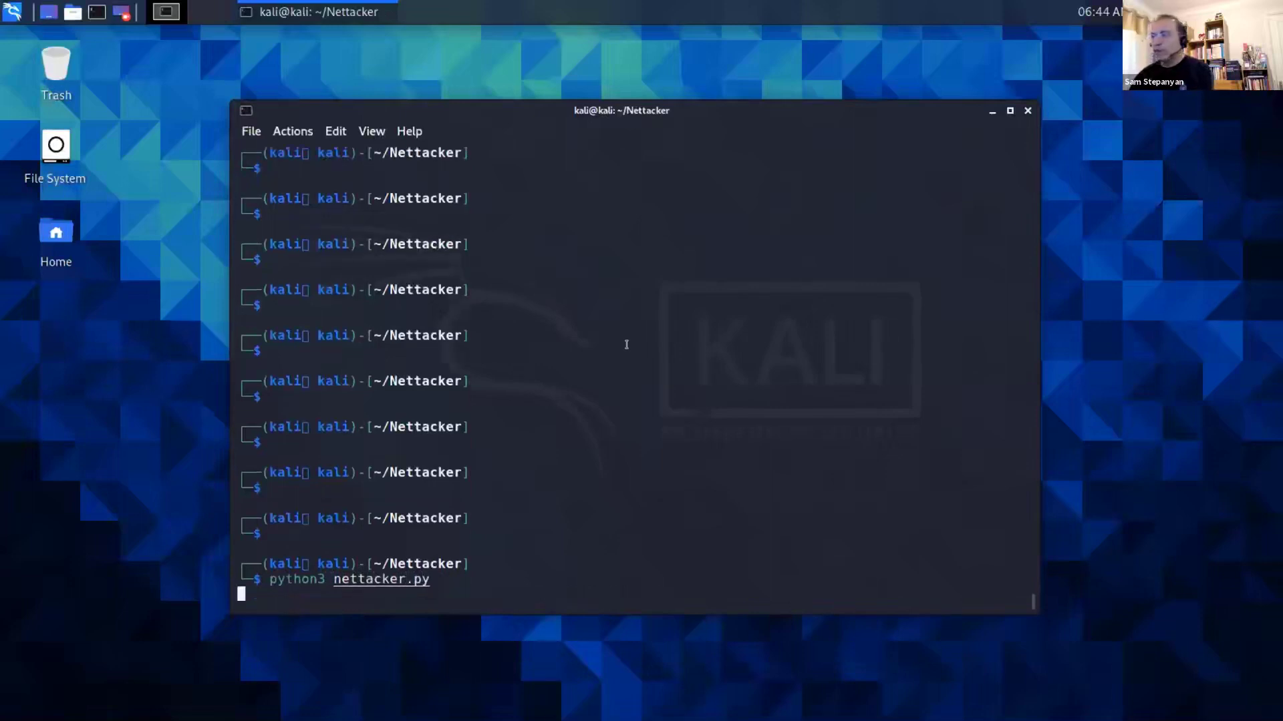
pyautogui.scroll(3, 627, 344)
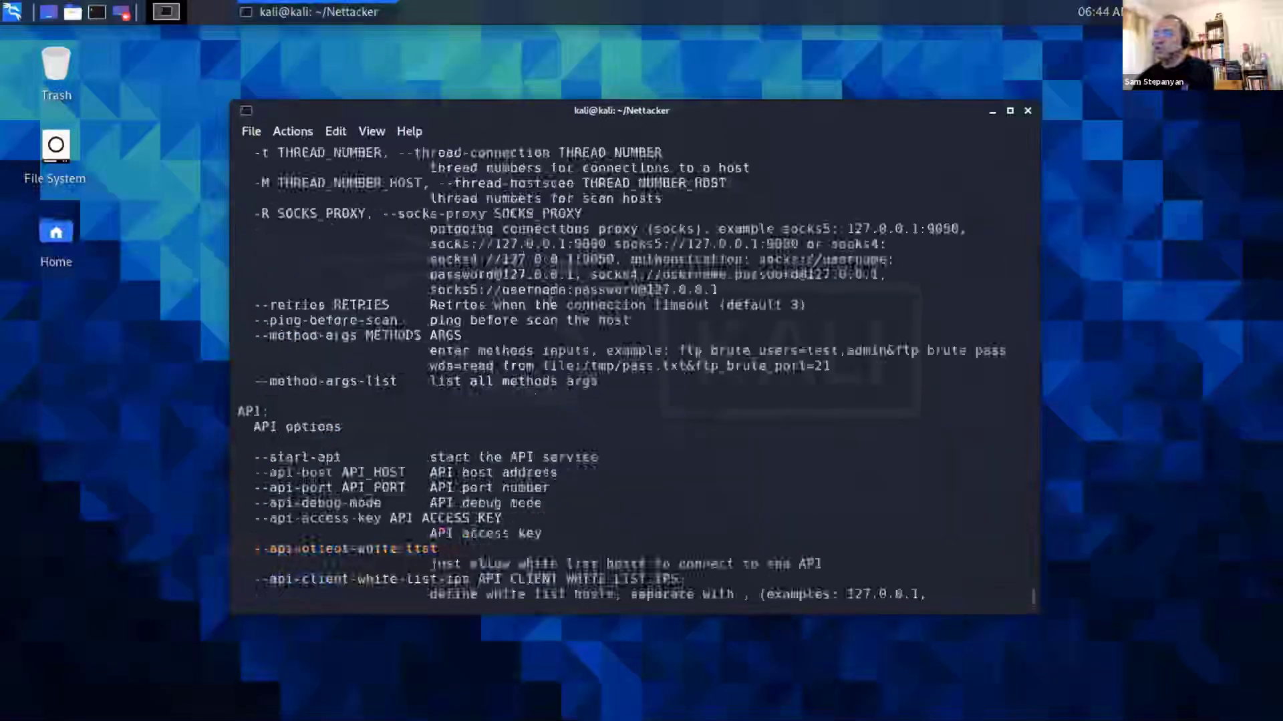
pyautogui.scroll(15, 627, 374)
pyautogui.scroll(10, 626, 374)
pyautogui.scroll(-10, 627, 374)
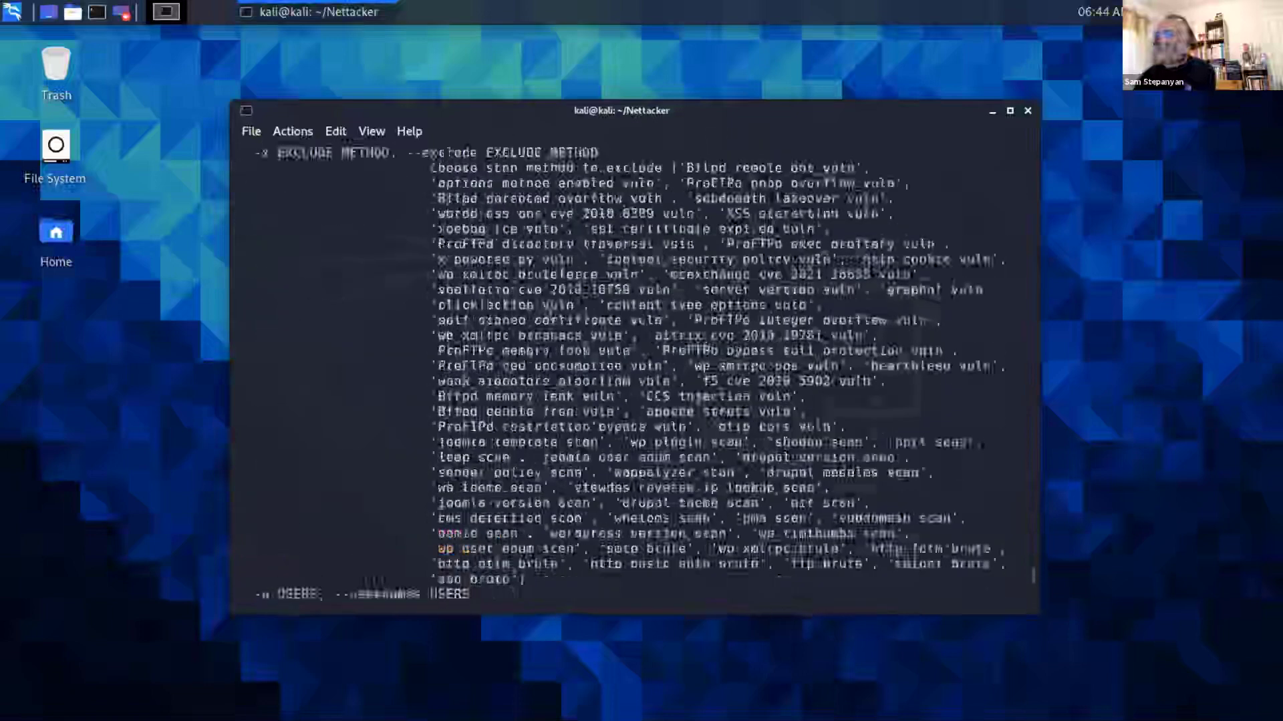
pyautogui.scroll(-15, 560, 321)
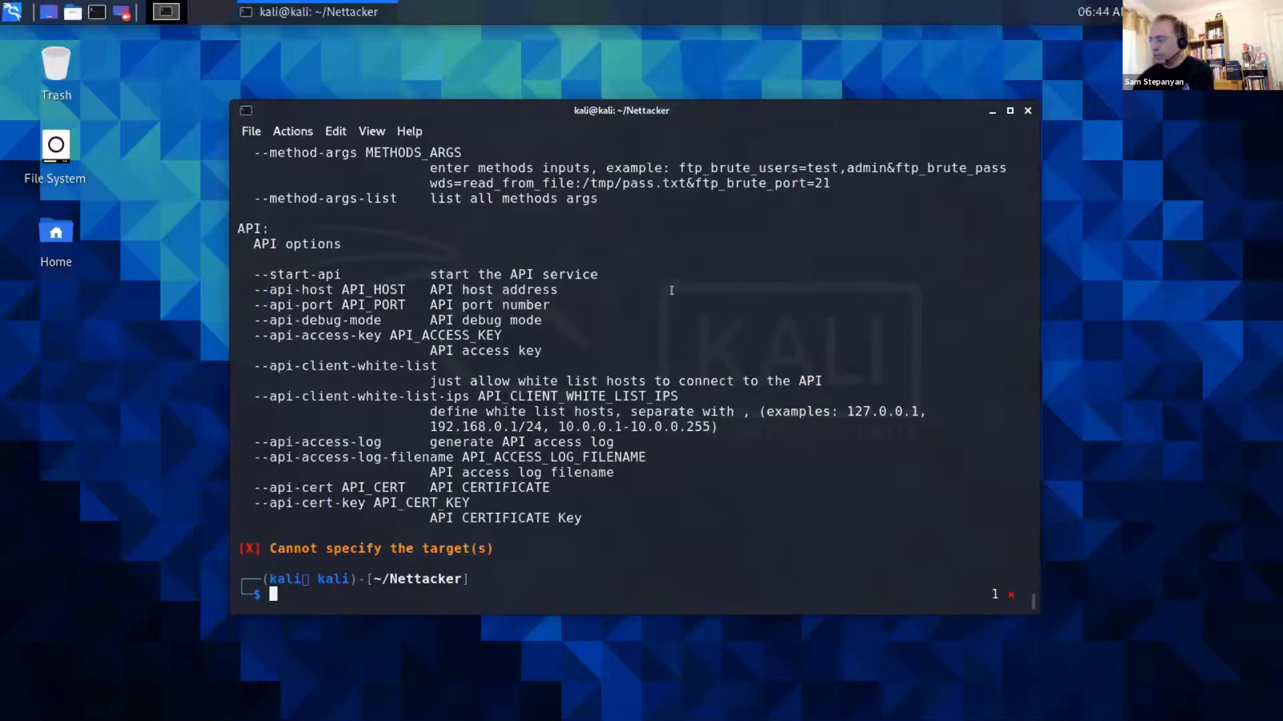
# - Fill in the suggested command python3 nettacker.py -i 192.168.132.176 -m port_scan
pyautogui.write('p')
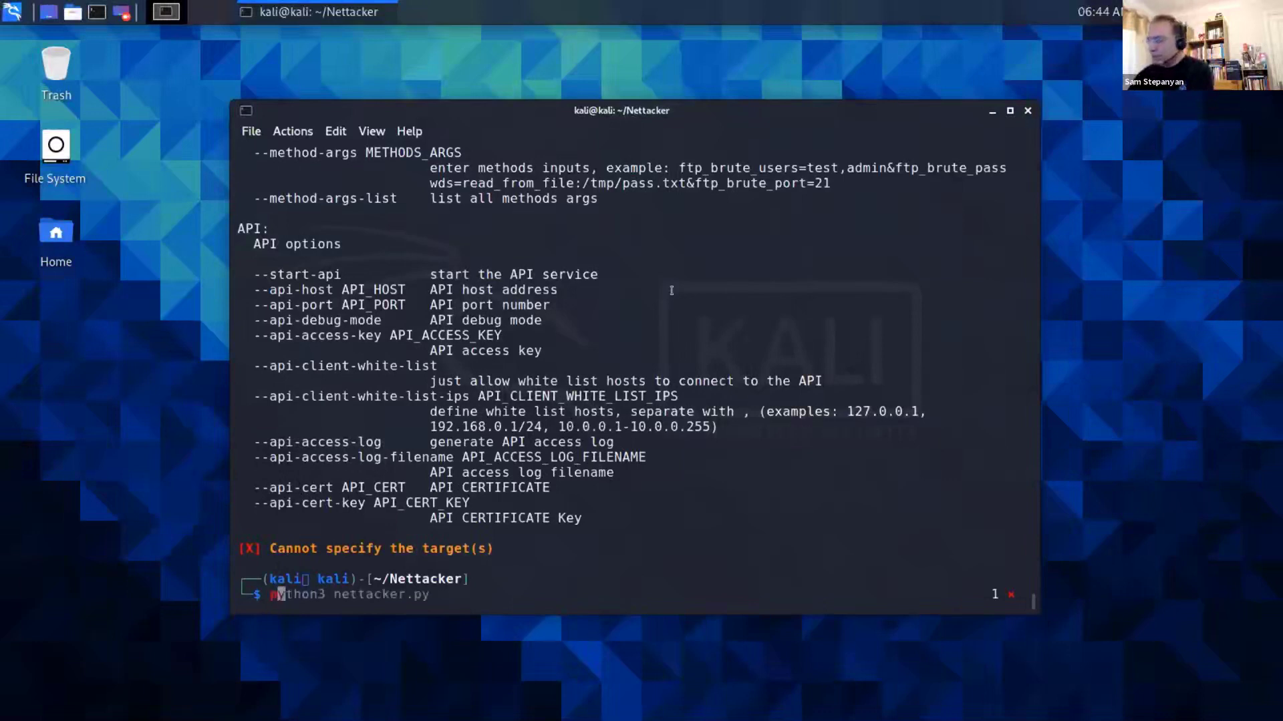
pyautogui.press('Right')
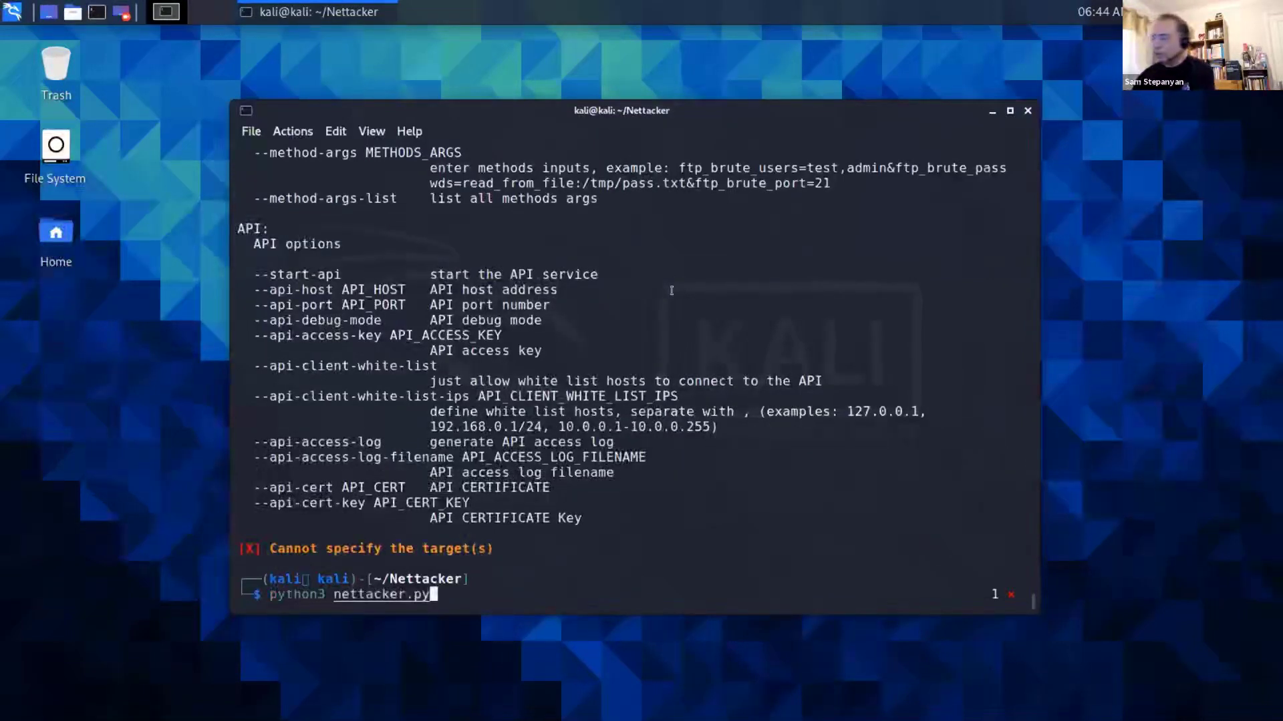
pyautogui.write('-i 19')
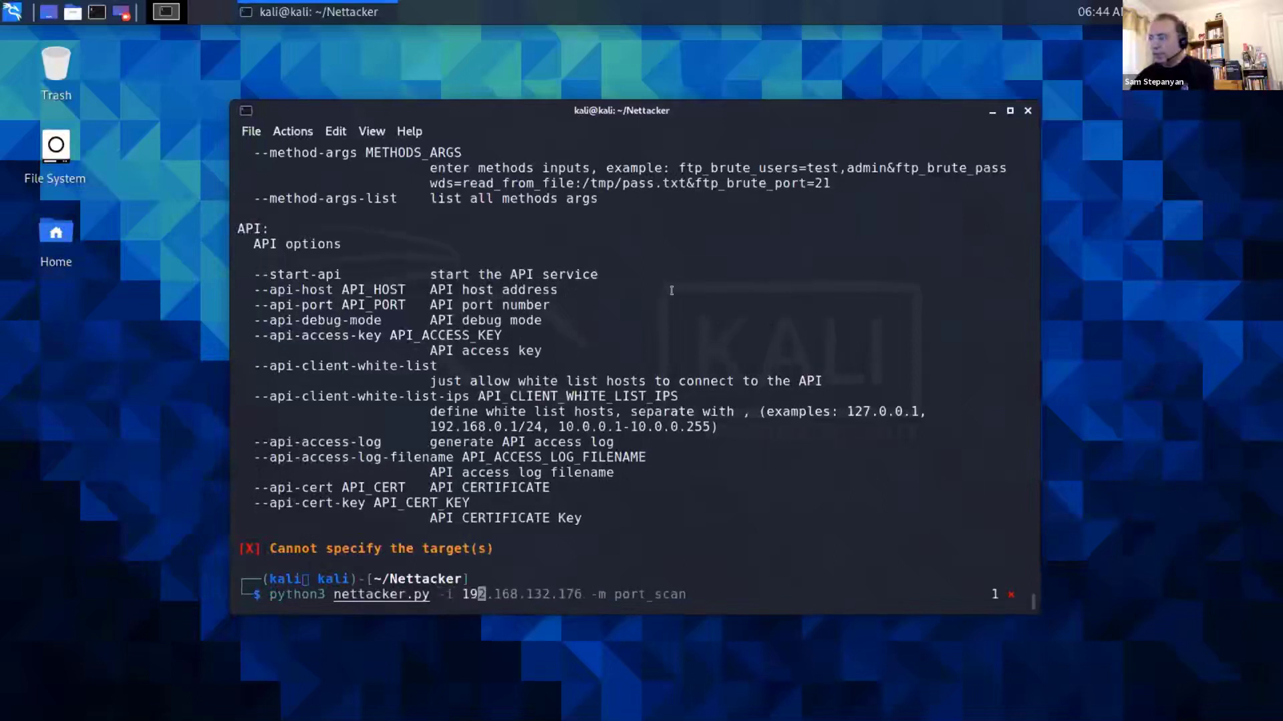
pyautogui.press('Right')
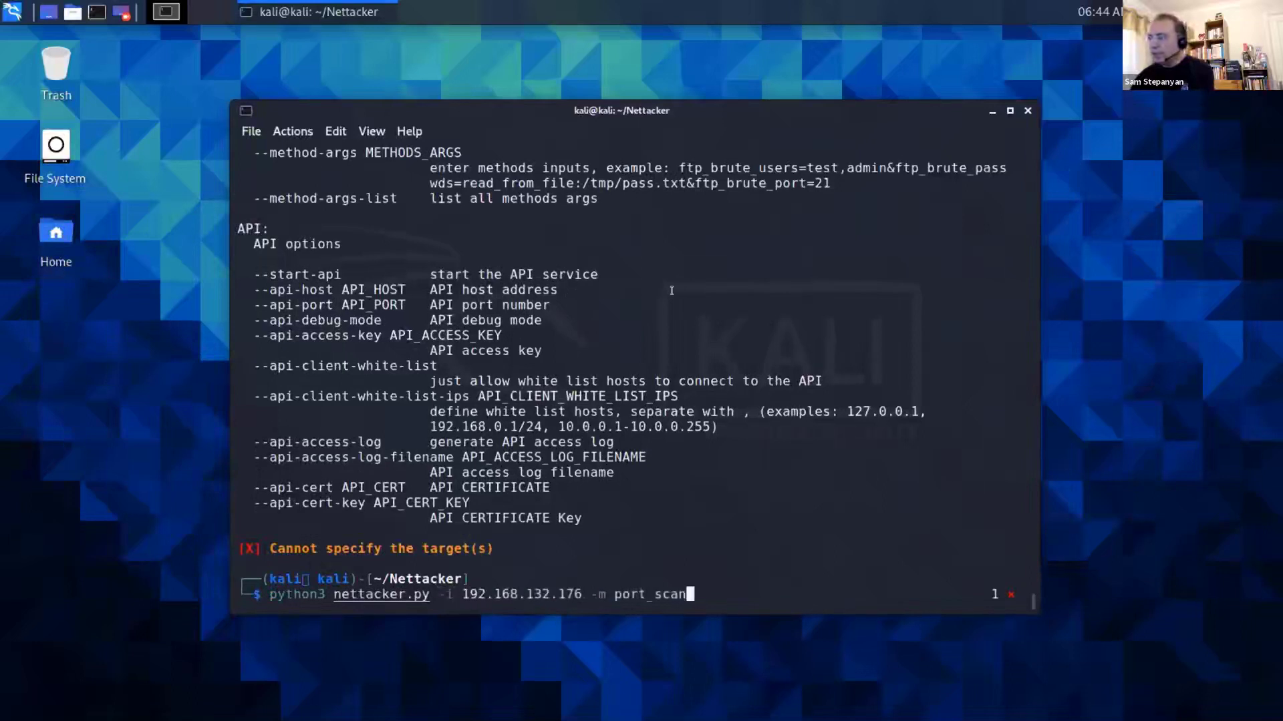
# - Change the target IP's last digit so it reads 192.168.132.178
pyautogui.press('Left')
pyautogui.press('Left')
pyautogui.press('Left')
pyautogui.press('Left')
pyautogui.press('Left')
pyautogui.press('Left')
pyautogui.press('Left')
pyautogui.press('Left')
pyautogui.press('Left')
pyautogui.press('Left')
pyautogui.press('Left')
pyautogui.press('Left')
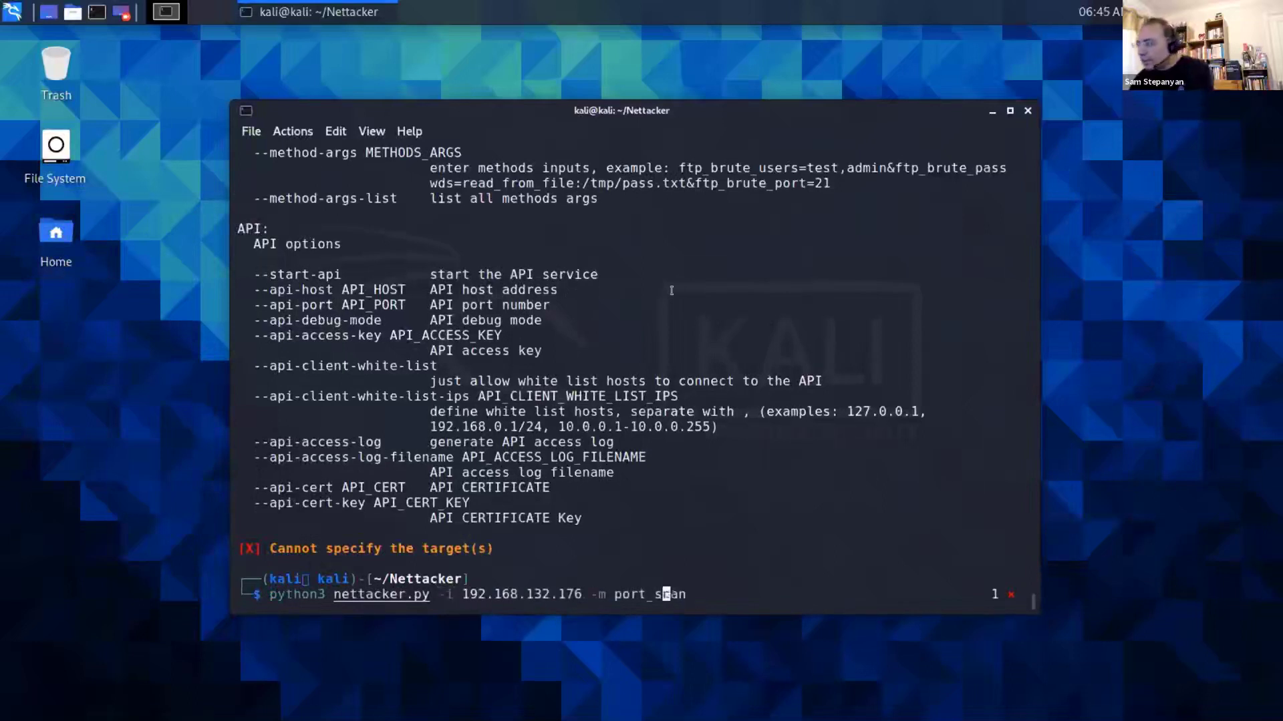
pyautogui.press('BackSpace')
pyautogui.write('8')
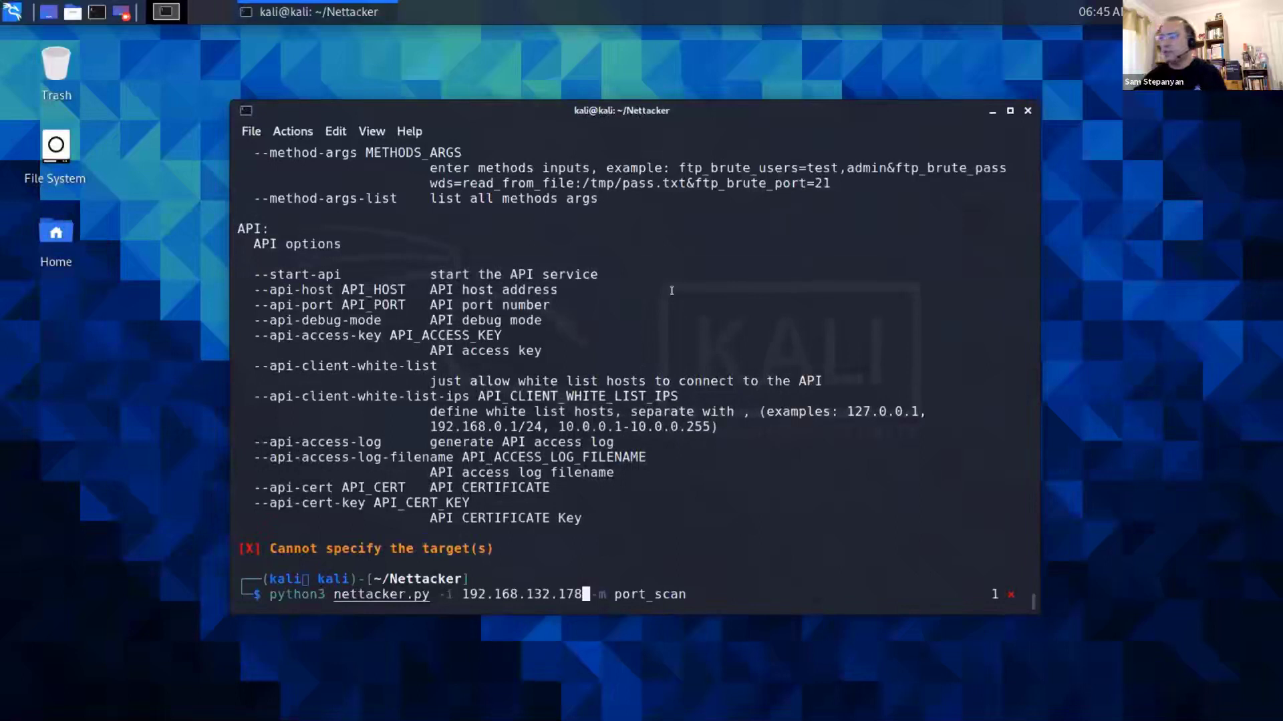
pyautogui.press('Right')
pyautogui.press('Right')
pyautogui.press('Right')
pyautogui.press('Right')
pyautogui.press('Right')
pyautogui.press('Right')
pyautogui.press('Right')
pyautogui.press('Right')
pyautogui.press('Right')
pyautogui.press('Right')
pyautogui.press('Right')
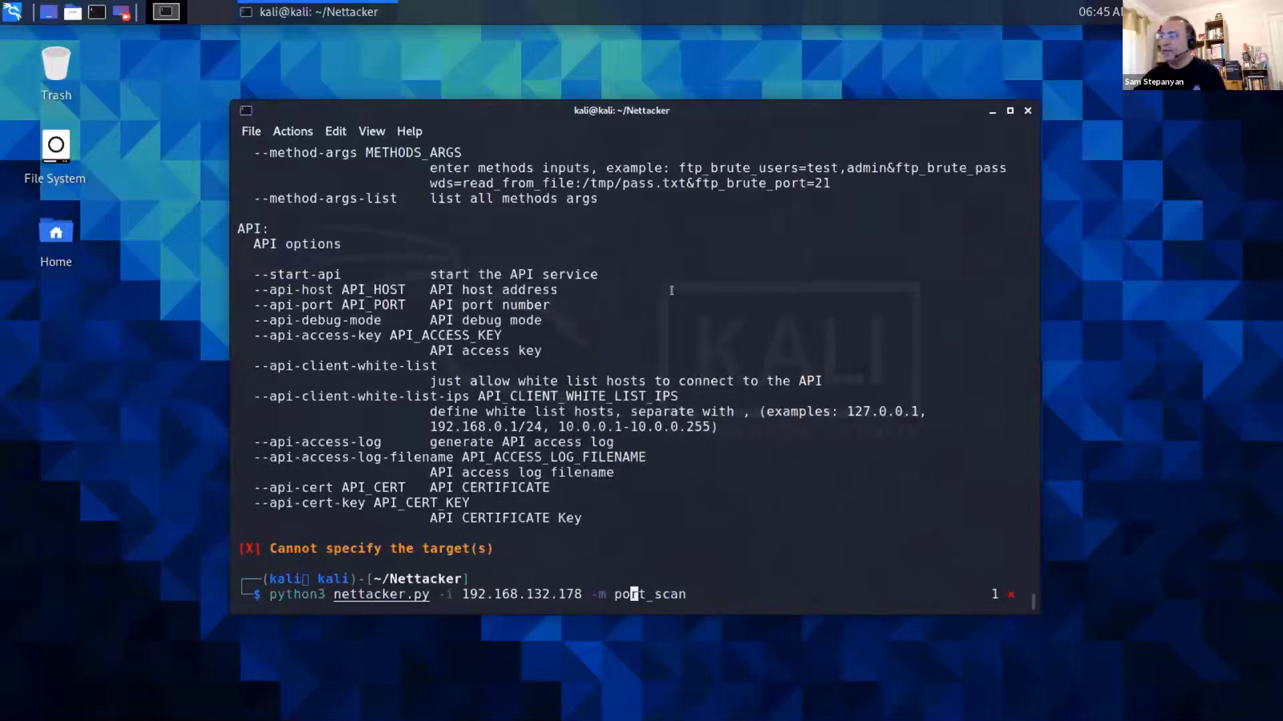
pyautogui.press('Right')
pyautogui.press('Right')
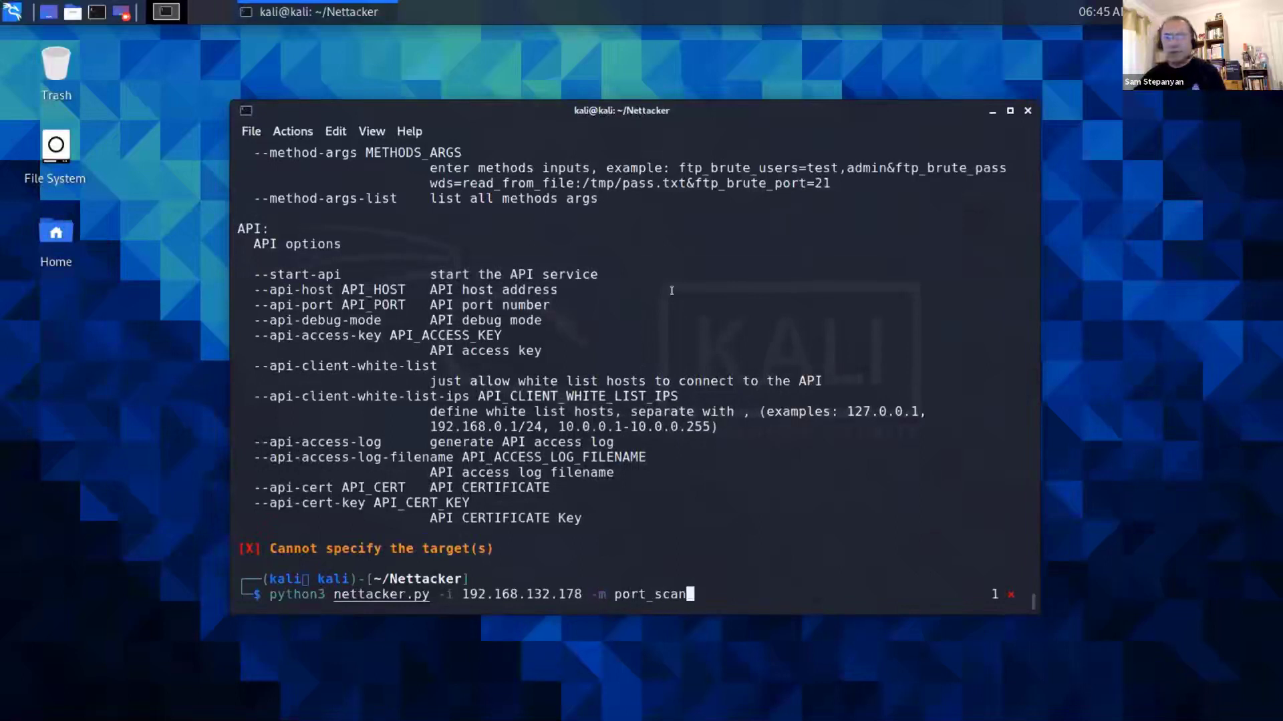
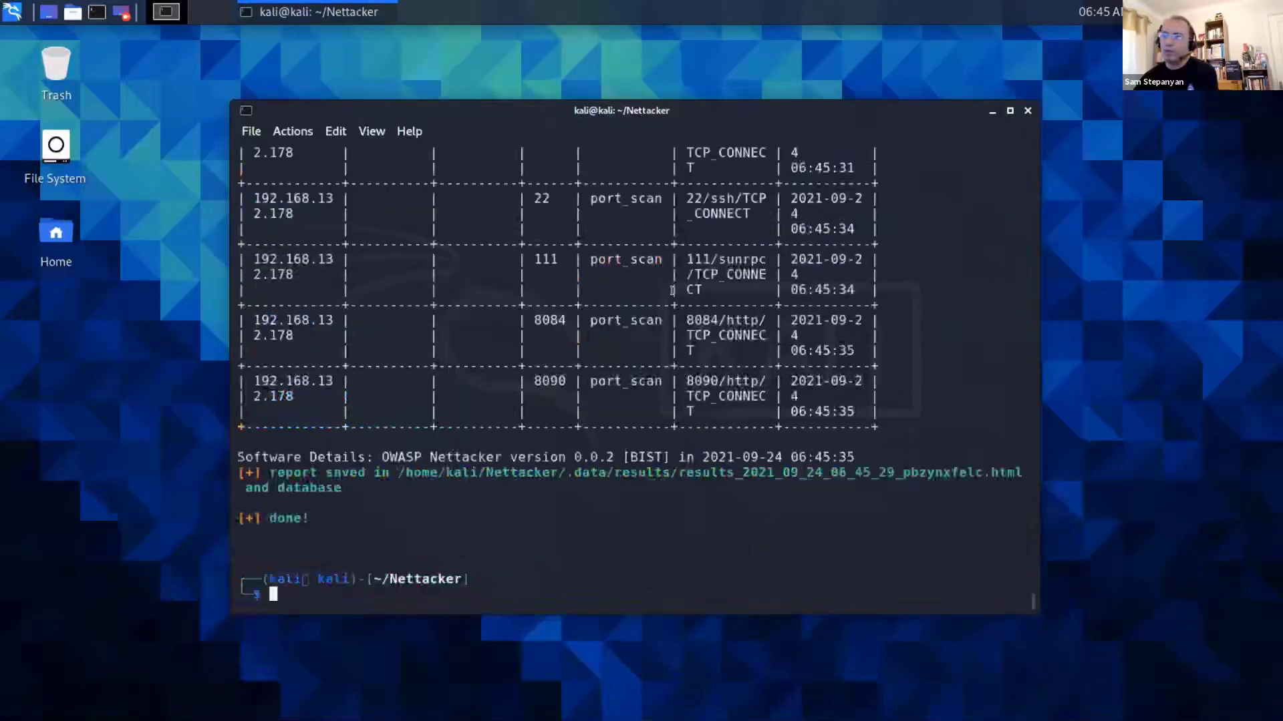
# - Highlight open ports 23, 8084 and 8090 with their http services, and the HTML report file
pyautogui.scroll(8, 524, 394)
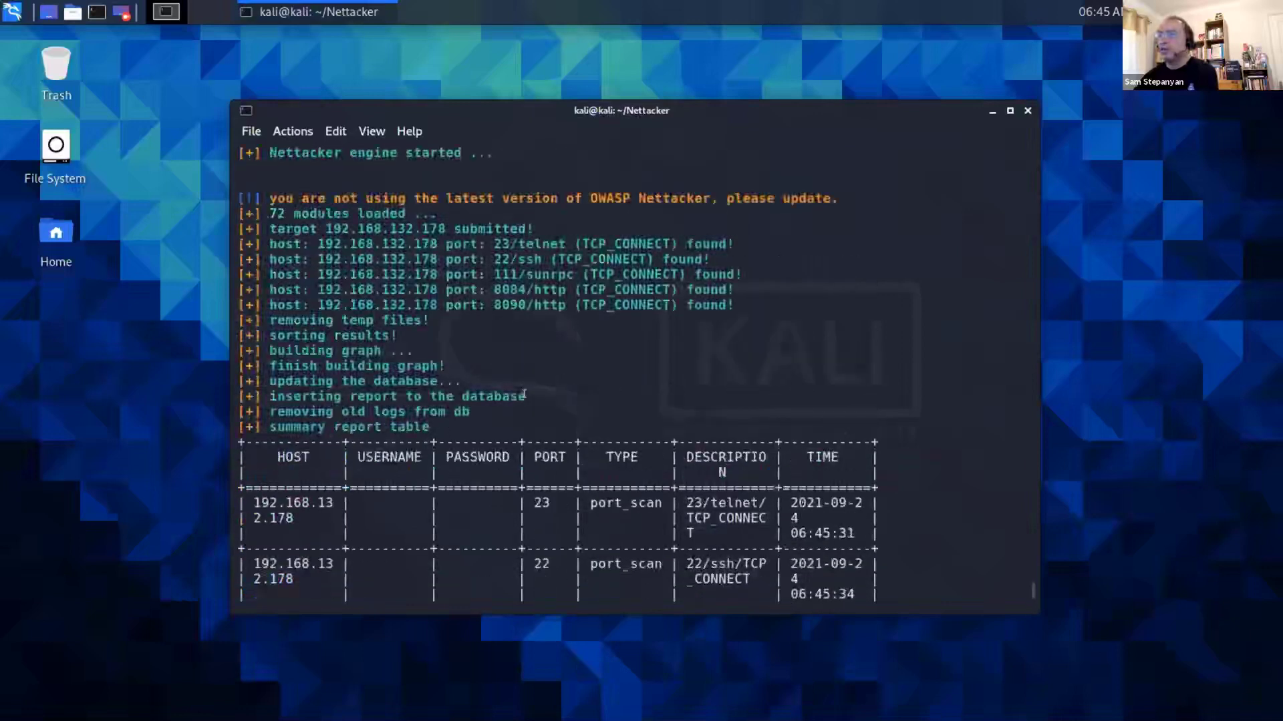
pyautogui.scroll(-6, 525, 394)
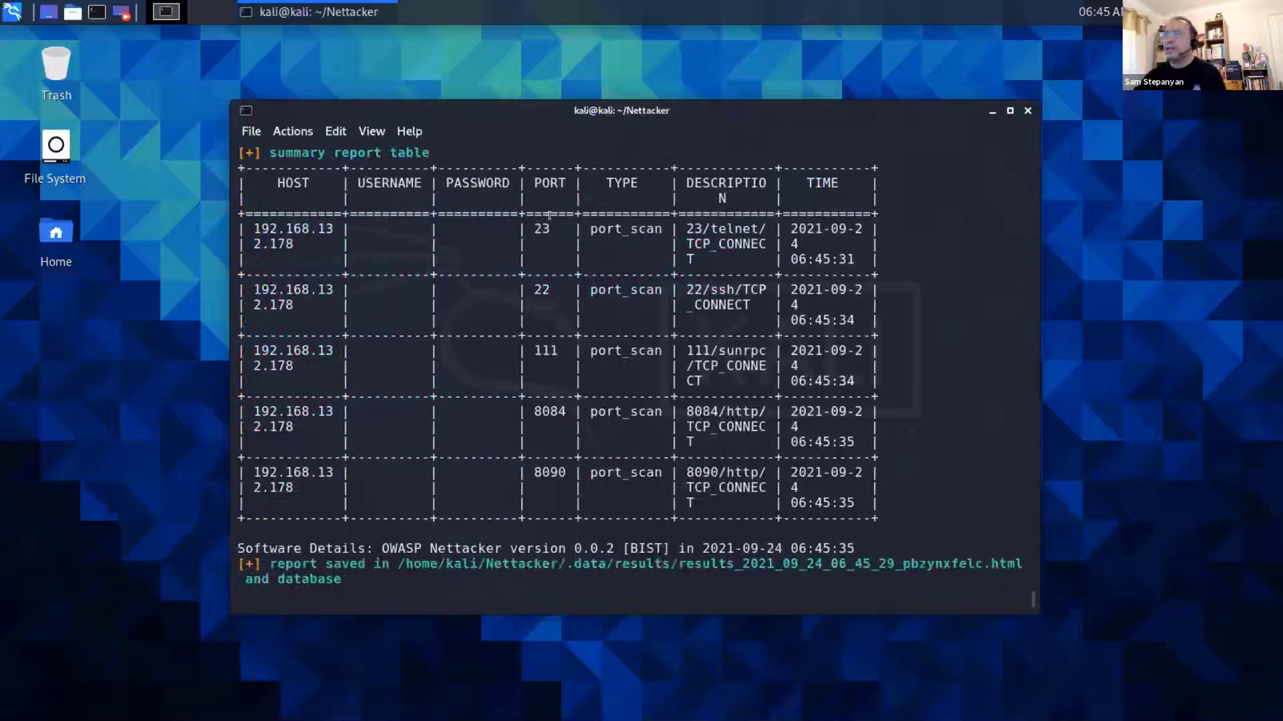
pyautogui.moveTo(532, 229); pyautogui.dragTo(538, 229)
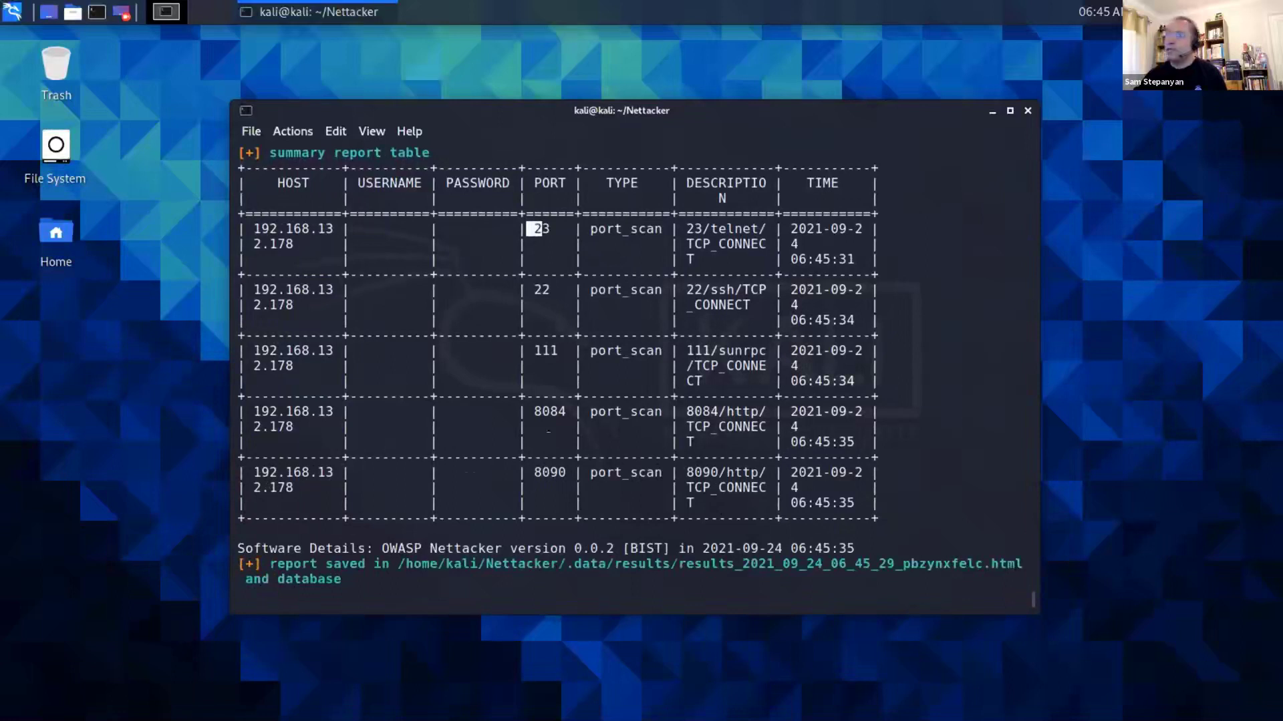
pyautogui.moveTo(533, 411); pyautogui.dragTo(559, 407)
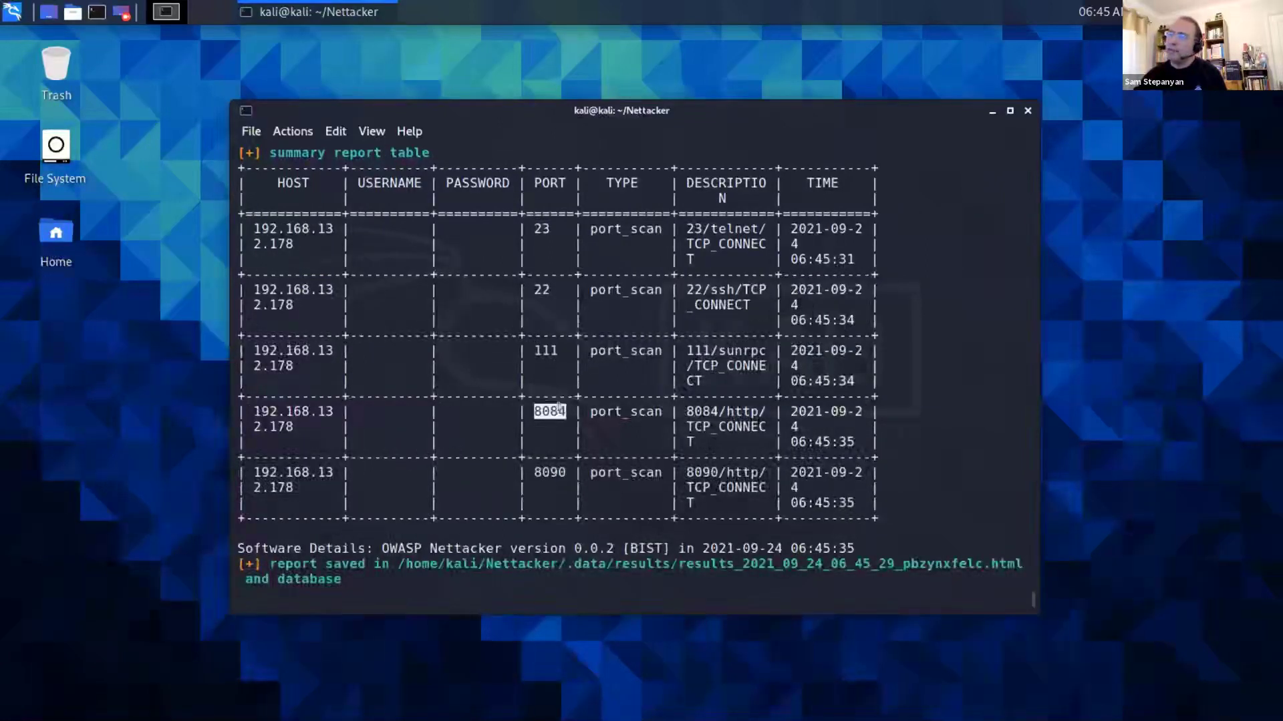
pyautogui.moveTo(526, 473); pyautogui.dragTo(559, 467)
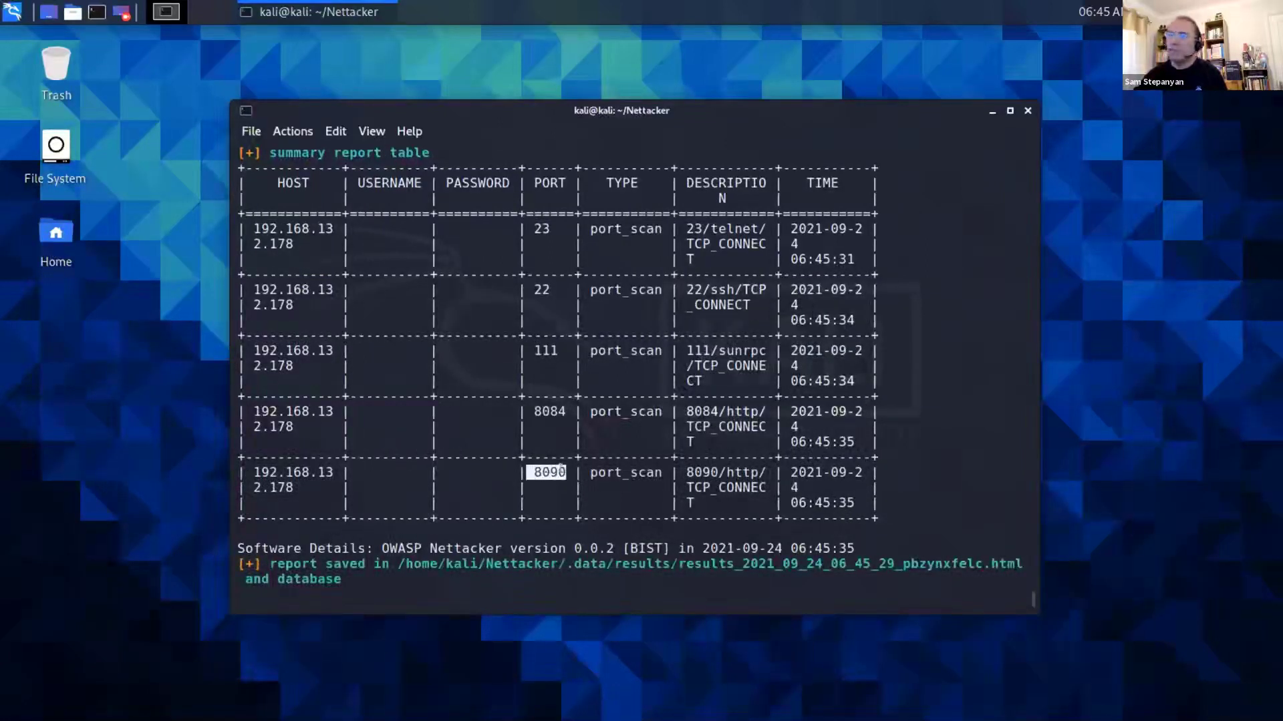
pyautogui.doubleClick(740, 419)
pyautogui.doubleClick(741, 469)
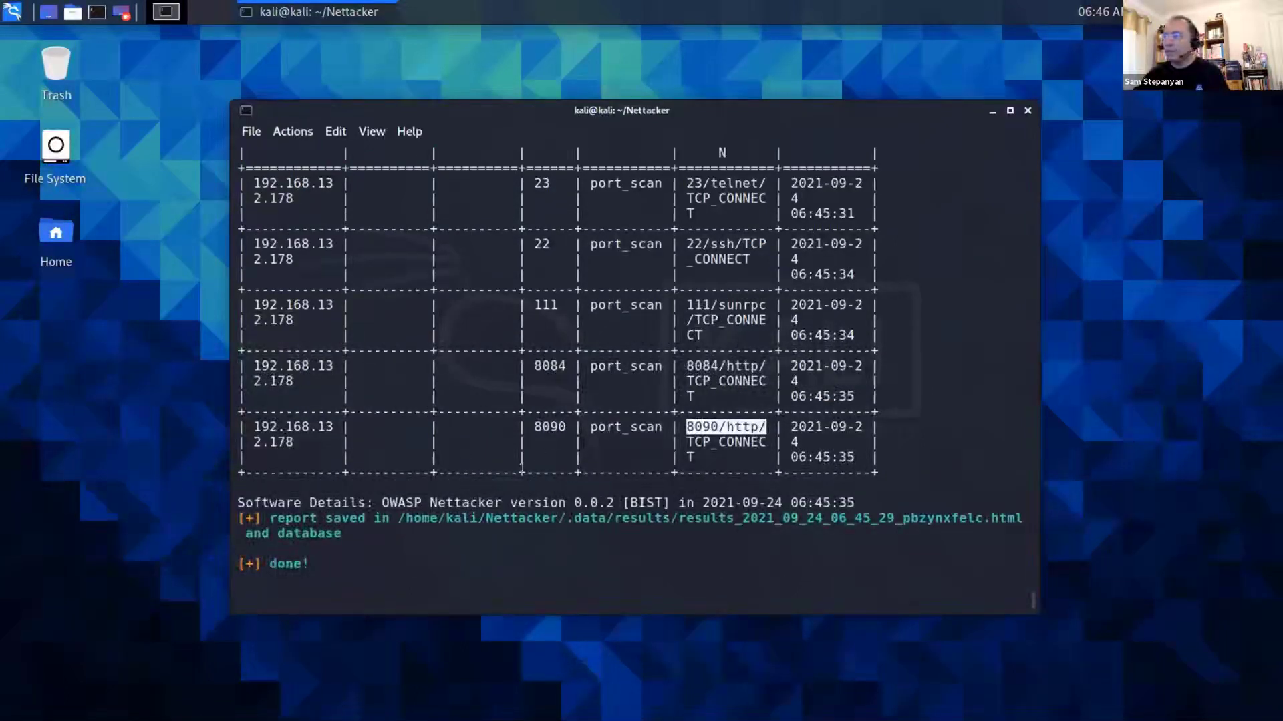
pyautogui.scroll(2, 522, 468)
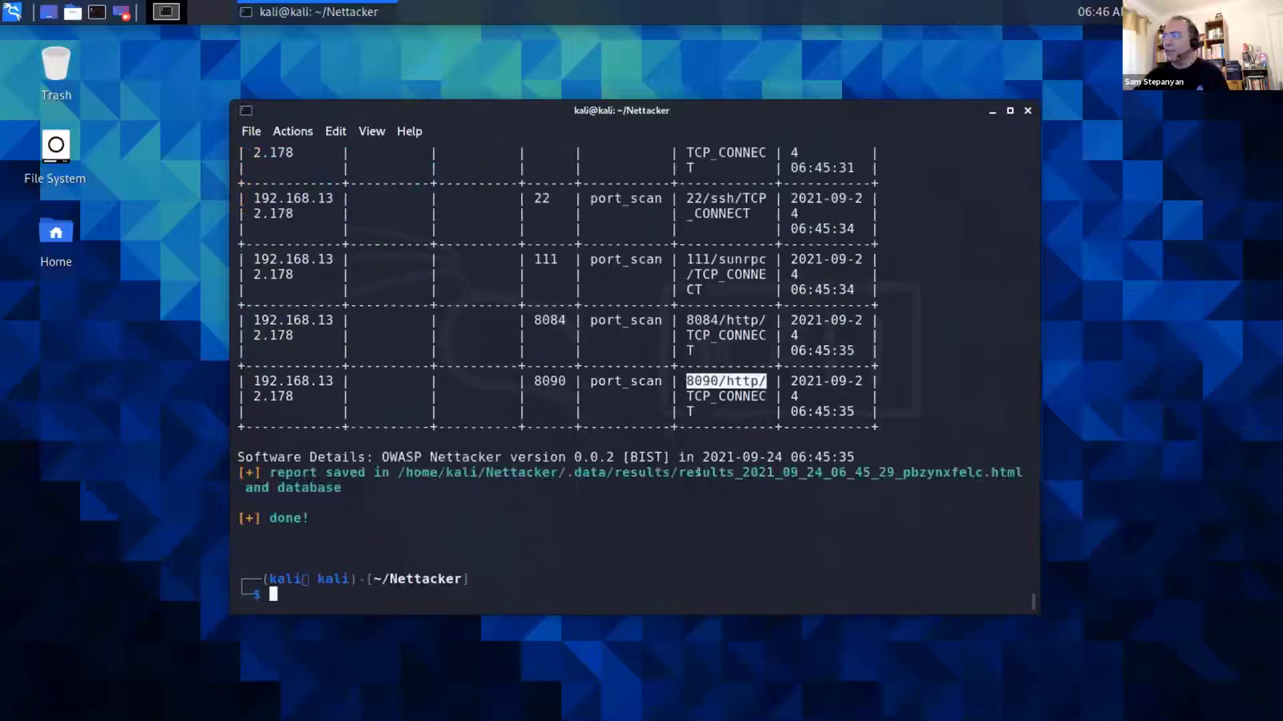
pyautogui.moveTo(983, 472); pyautogui.dragTo(1010, 472)
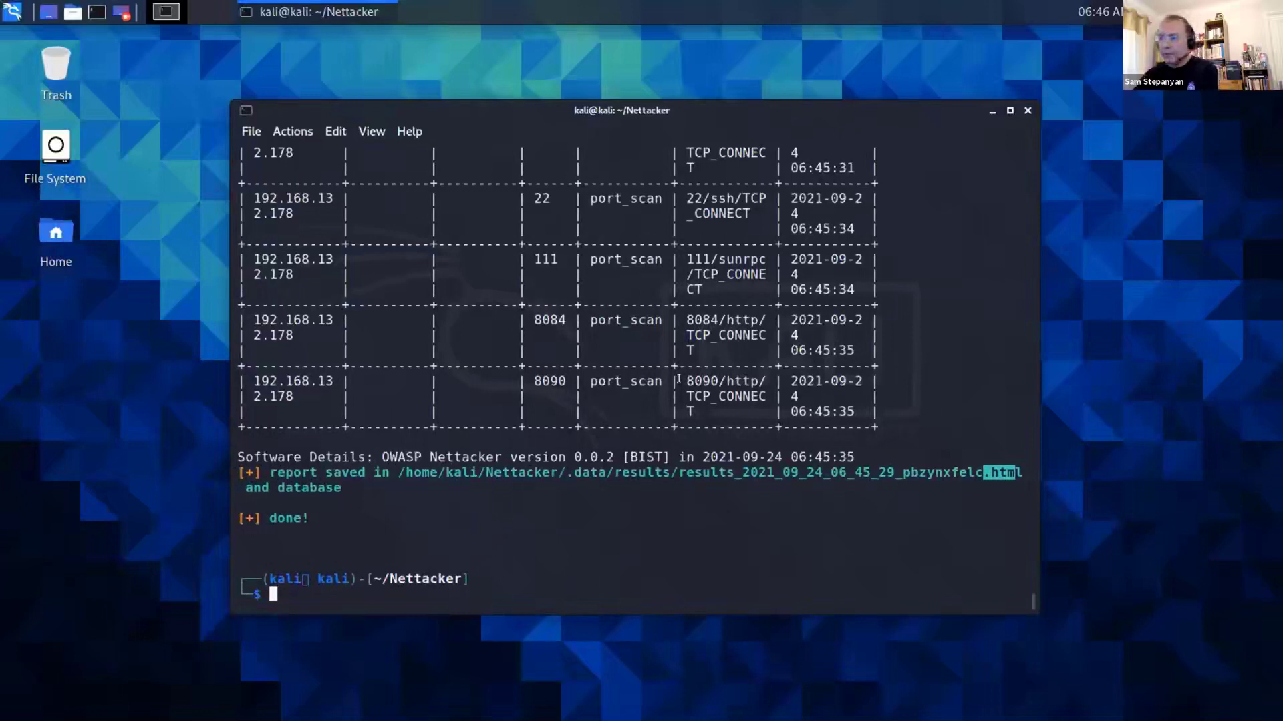
# - Rewrite the previous command to target owasp.org with the subdomain_scan module and run it
pyautogui.press('Up')
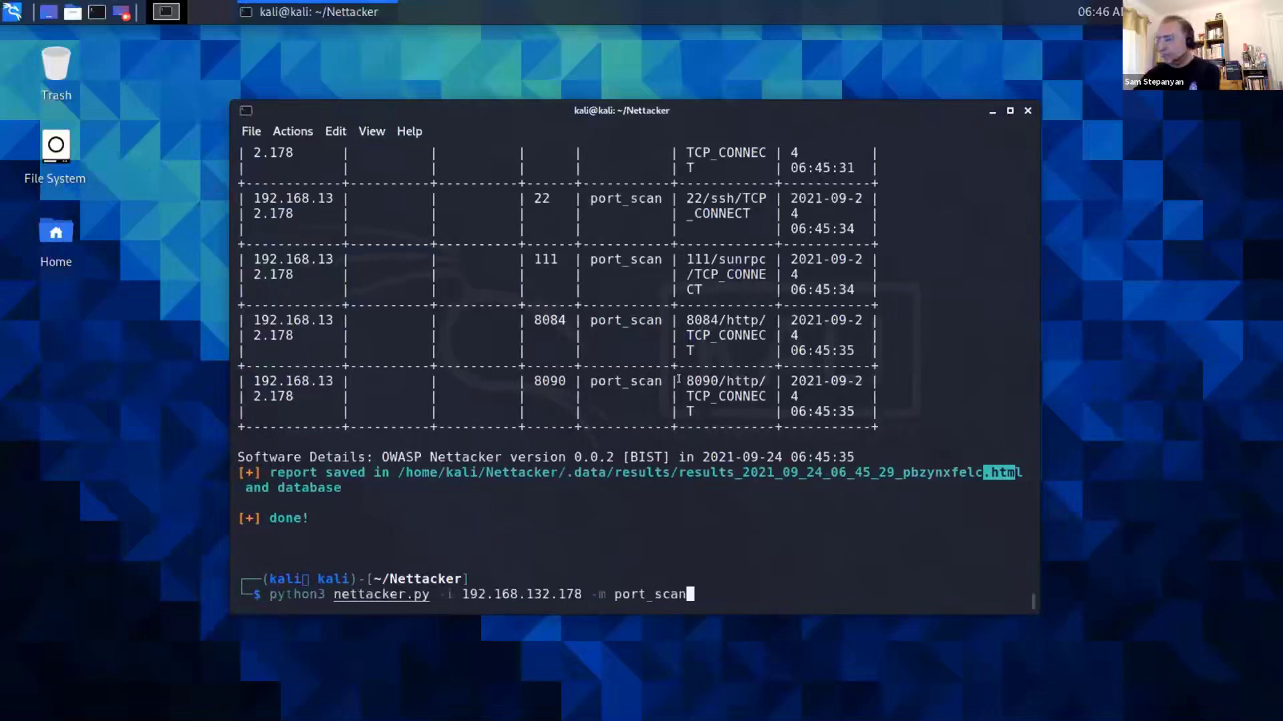
pyautogui.press('Left')
pyautogui.press('Left')
pyautogui.press('Left')
pyautogui.press('Left')
pyautogui.press('Left')
pyautogui.press('Left')
pyautogui.press('Left')
pyautogui.press('Left')
pyautogui.press('Left')
pyautogui.press('Left')
pyautogui.press('Left')
pyautogui.press('Left')
pyautogui.press('Left')
pyautogui.press('Left')
pyautogui.press('Left')
pyautogui.press('Left')
pyautogui.press('Left')
pyautogui.press('Left')
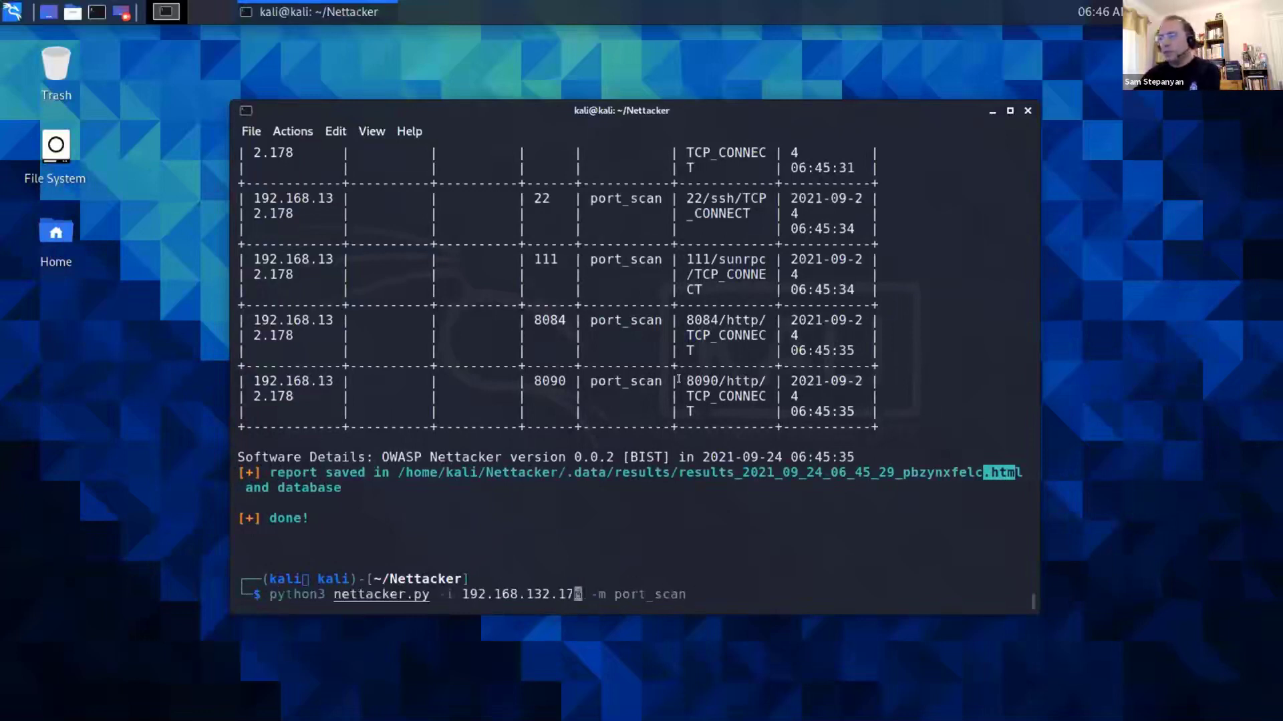
pyautogui.press('Left')
pyautogui.press('Left')
pyautogui.press('Left')
pyautogui.press('Left')
pyautogui.press('Left')
pyautogui.press('Left')
pyautogui.press('Left')
pyautogui.press('Left')
pyautogui.press('Left')
pyautogui.press('Left')
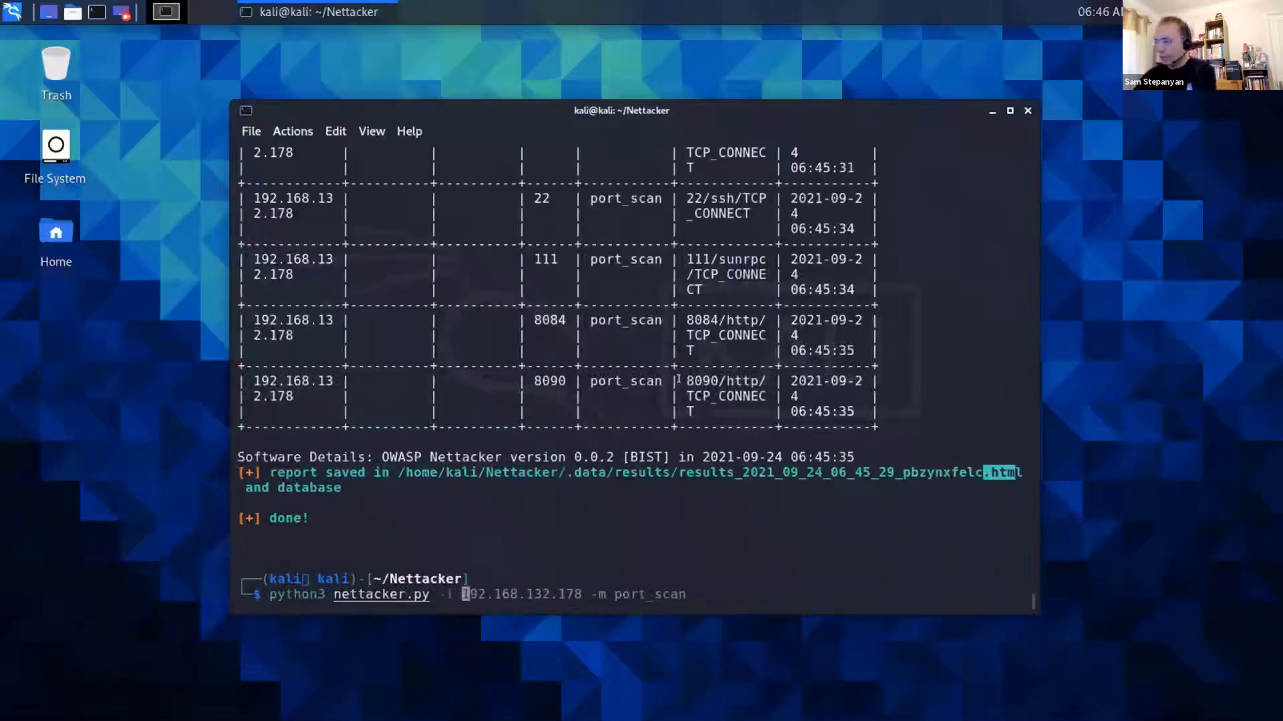
pyautogui.hotkey('ctrl', 'k')
pyautogui.write('owasp')
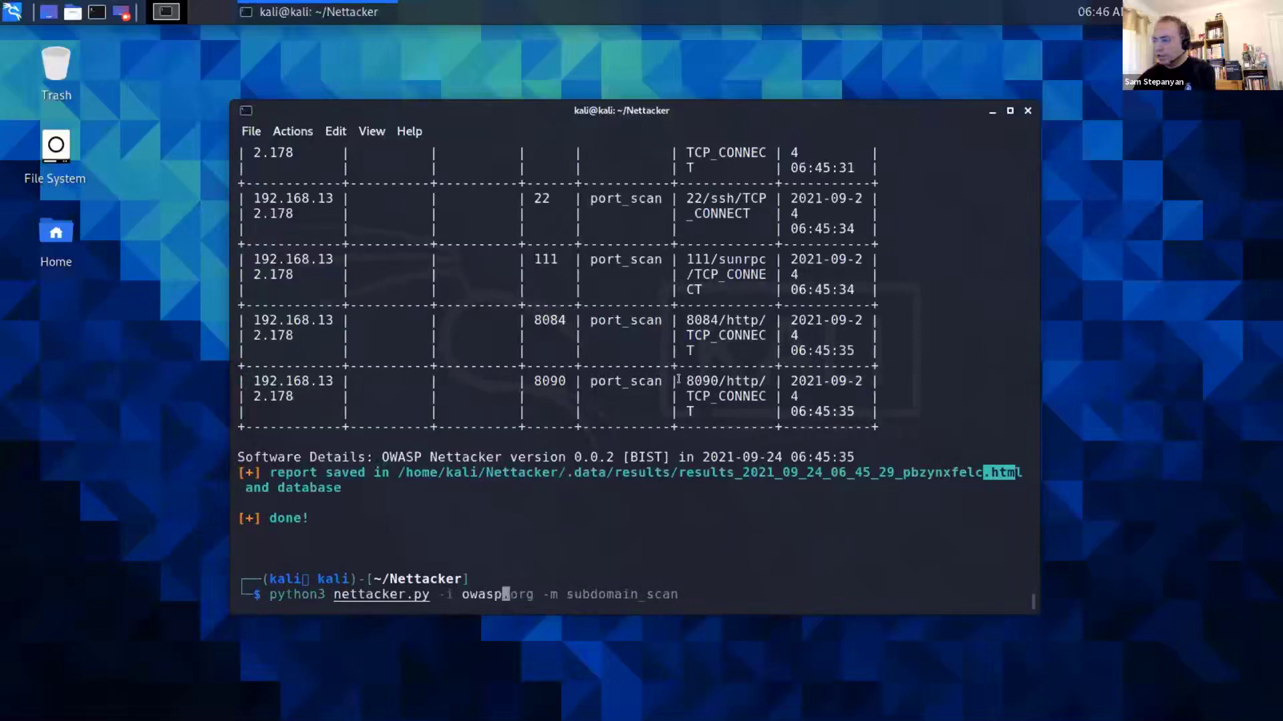
pyautogui.write('.or')
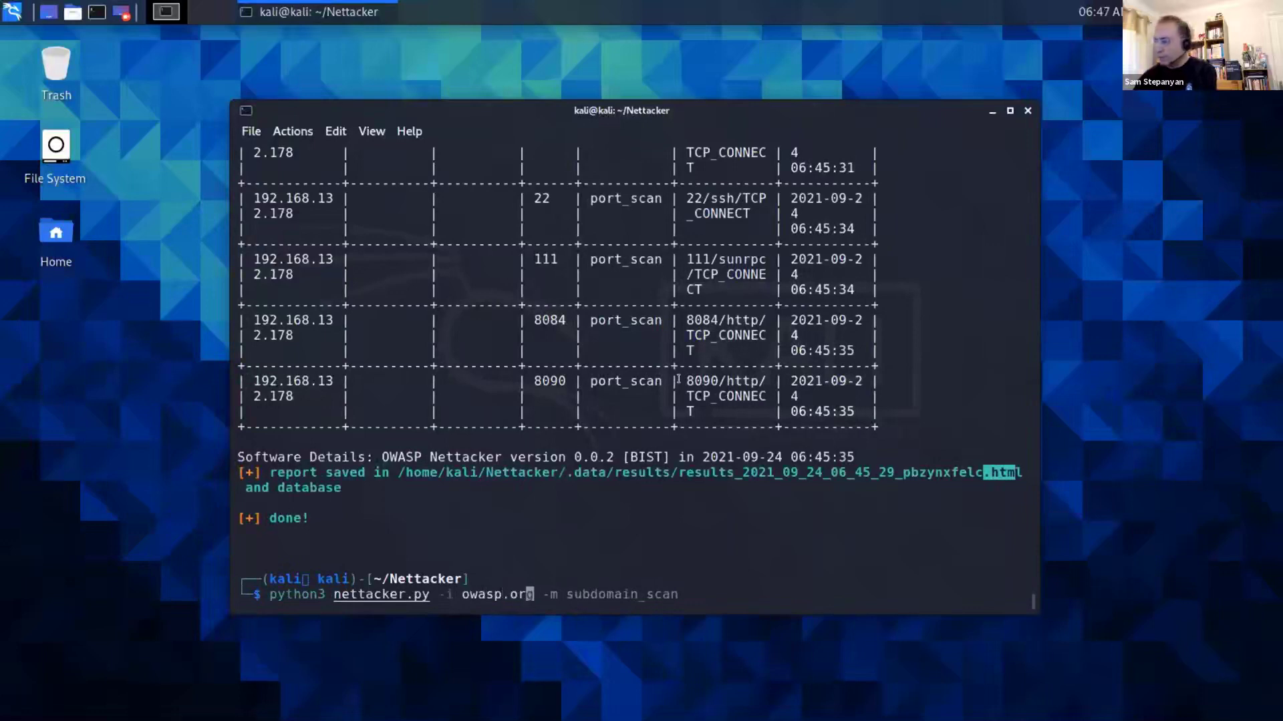
pyautogui.write('g')
pyautogui.press('BackSpace')
pyautogui.write('g')
pyautogui.press('Right')
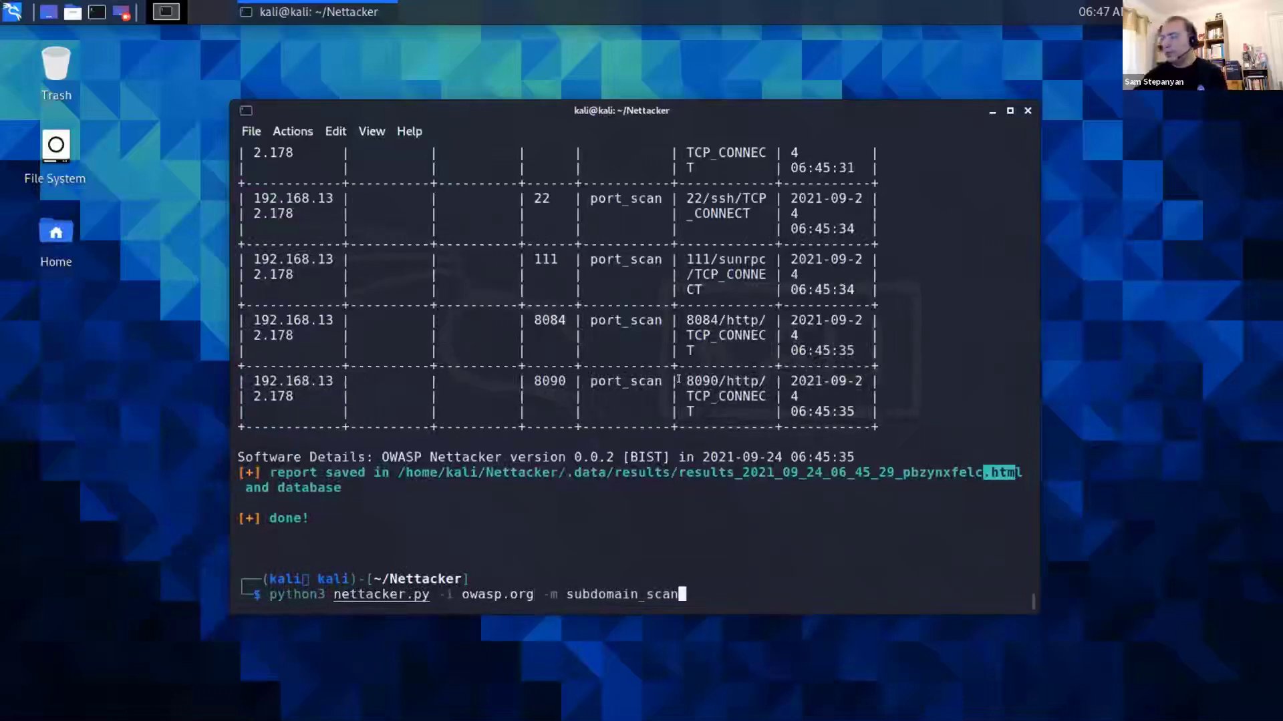
pyautogui.press('Return')
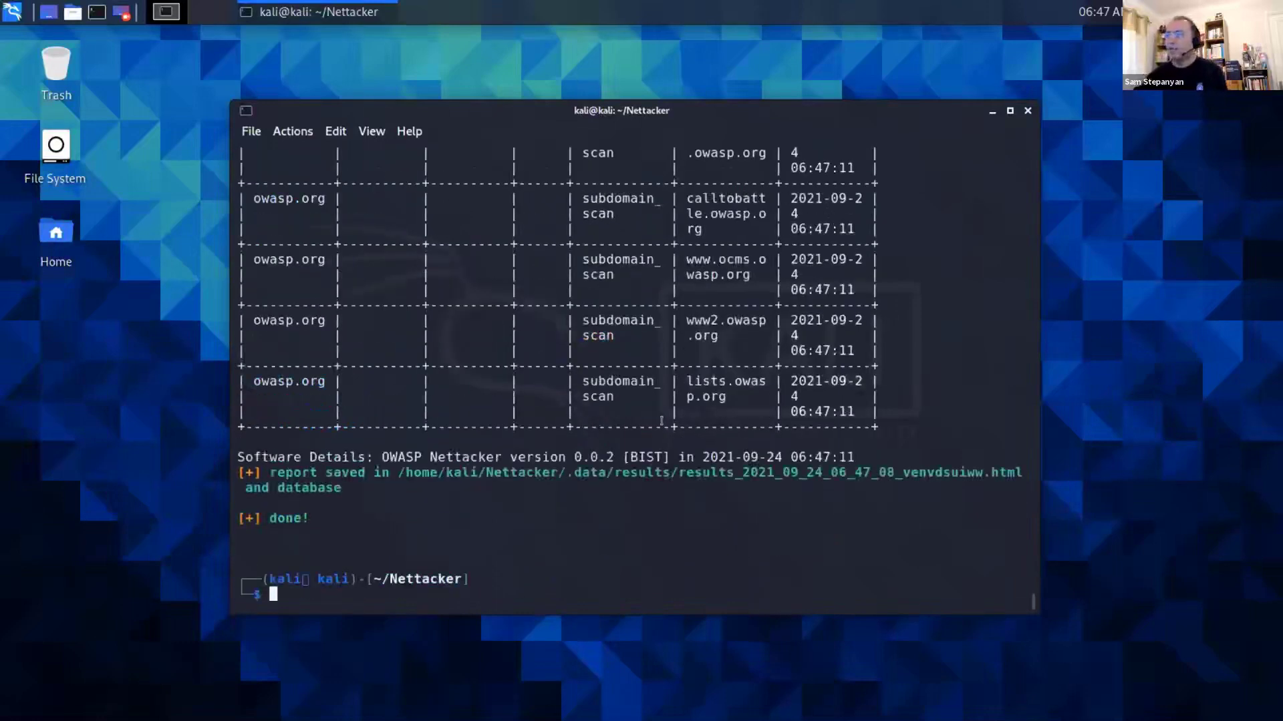
pyautogui.scroll(20, 661, 421)
pyautogui.scroll(5, 638, 431)
pyautogui.scroll(-8, 636, 431)
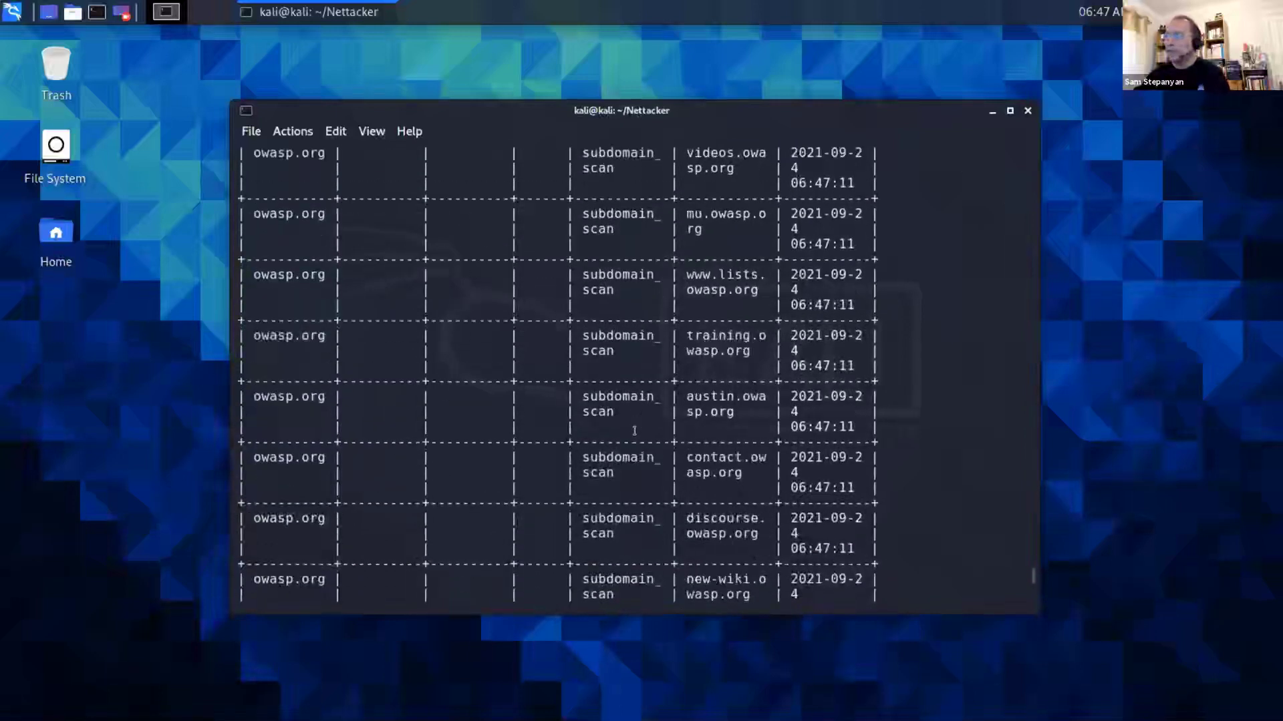
pyautogui.scroll(-20, 634, 431)
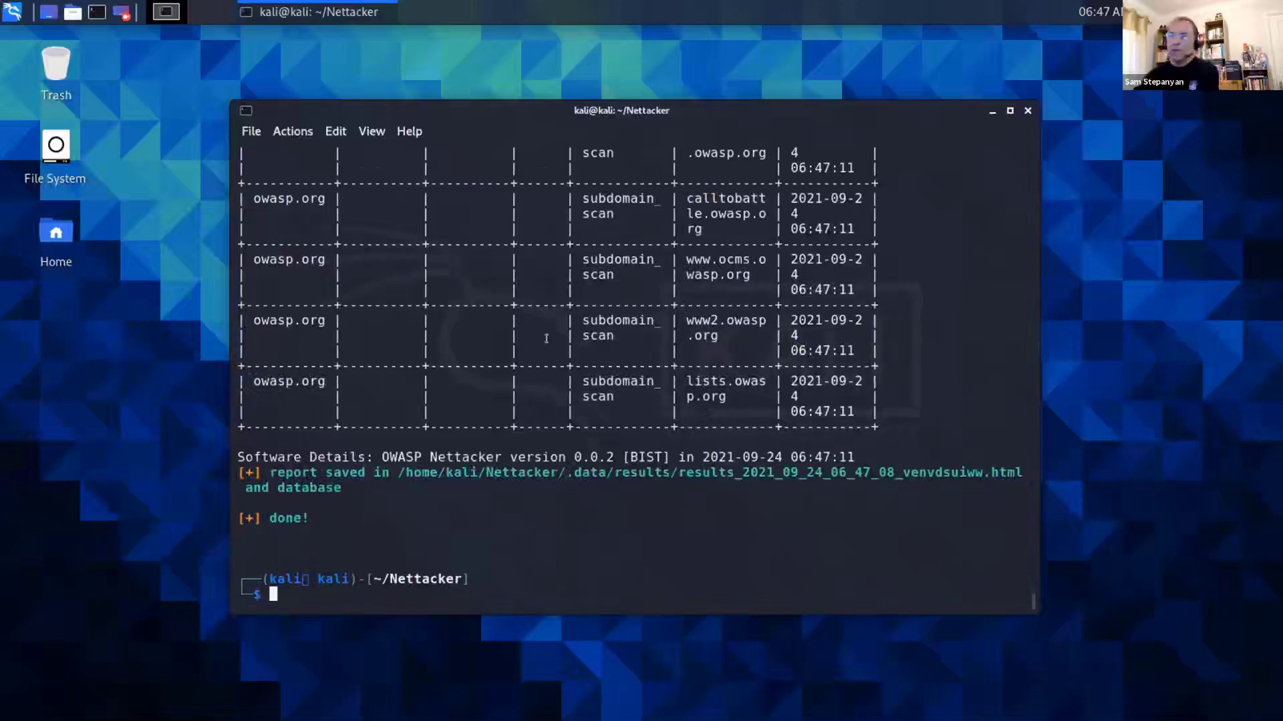
pyautogui.press('Up')
# - Rerun the owasp.org scan with server_version_vuln and highlight cloudflare on ports 443 and 80
pyautogui.press('Left')
pyautogui.press('Left')
pyautogui.press('Left')
pyautogui.press('Left')
pyautogui.press('Left')
pyautogui.press('Left')
pyautogui.press('Left')
pyautogui.press('Left')
pyautogui.press('Left')
pyautogui.press('Left')
pyautogui.press('Left')
pyautogui.press('Left')
pyautogui.press('Left')
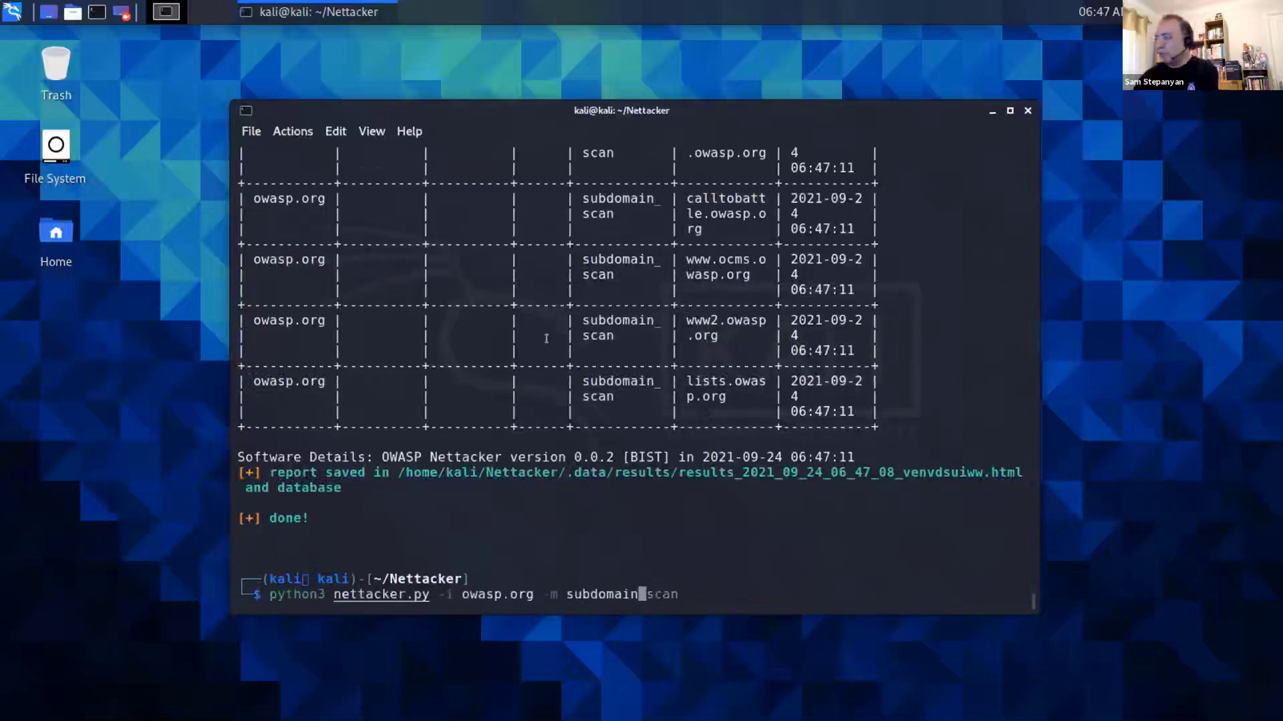
pyautogui.write('erver')
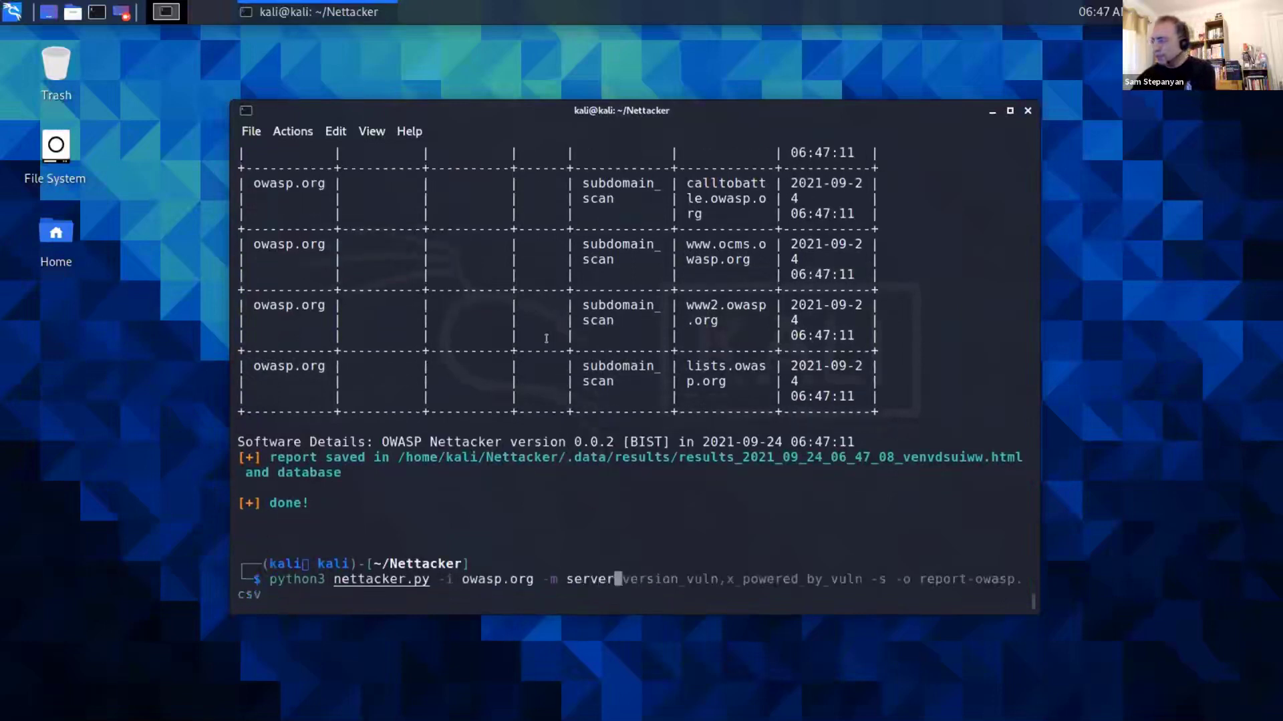
pyautogui.write('_versio')
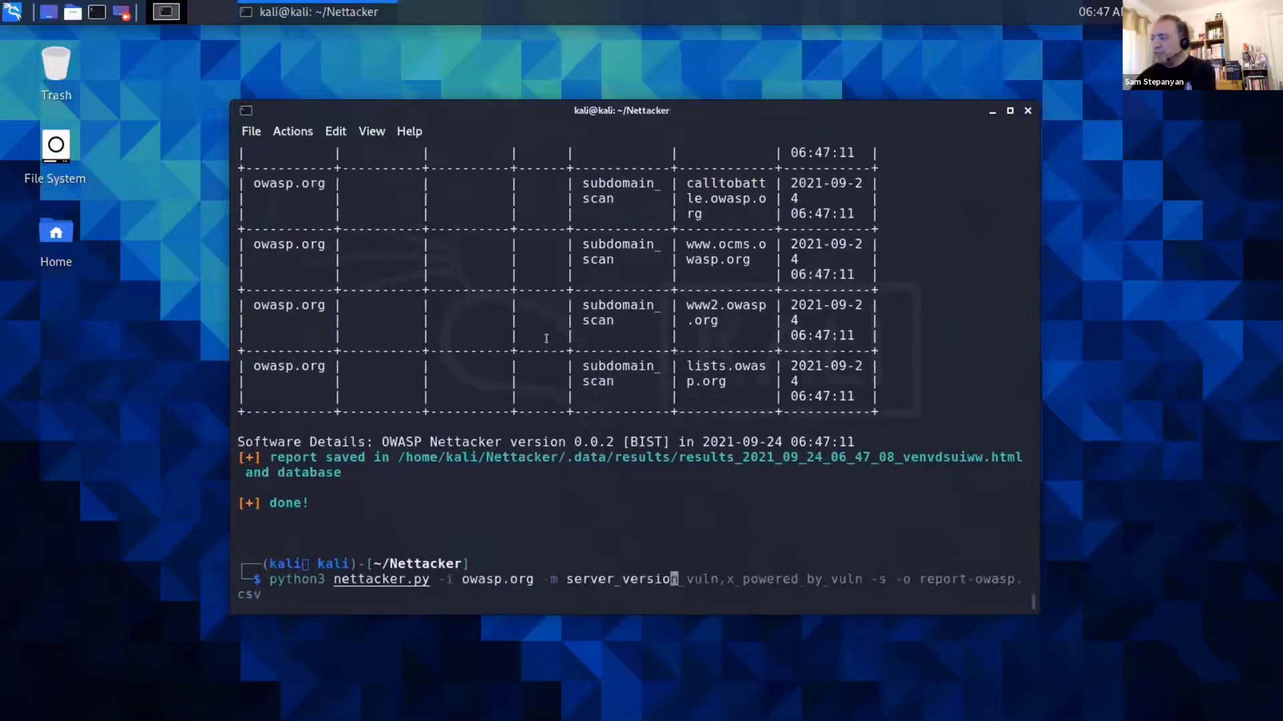
pyautogui.write('n_vuln')
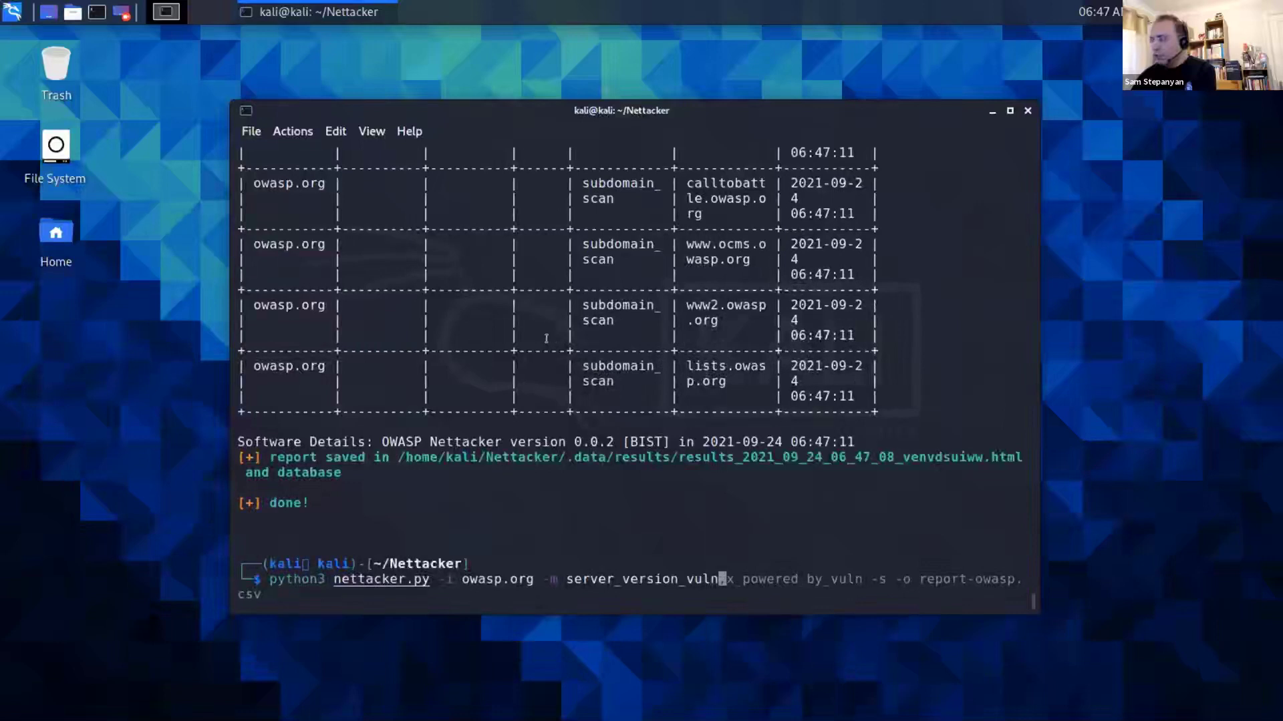
pyautogui.press('Return')
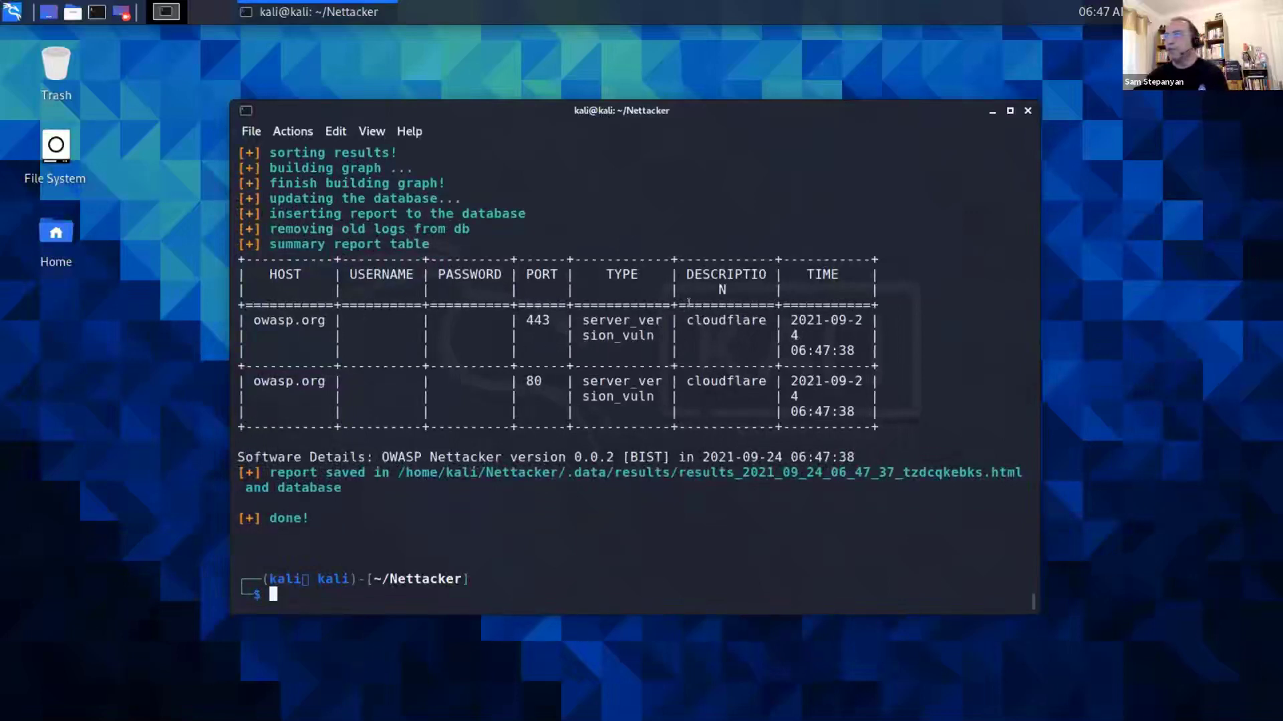
pyautogui.moveTo(692, 321); pyautogui.dragTo(749, 323)
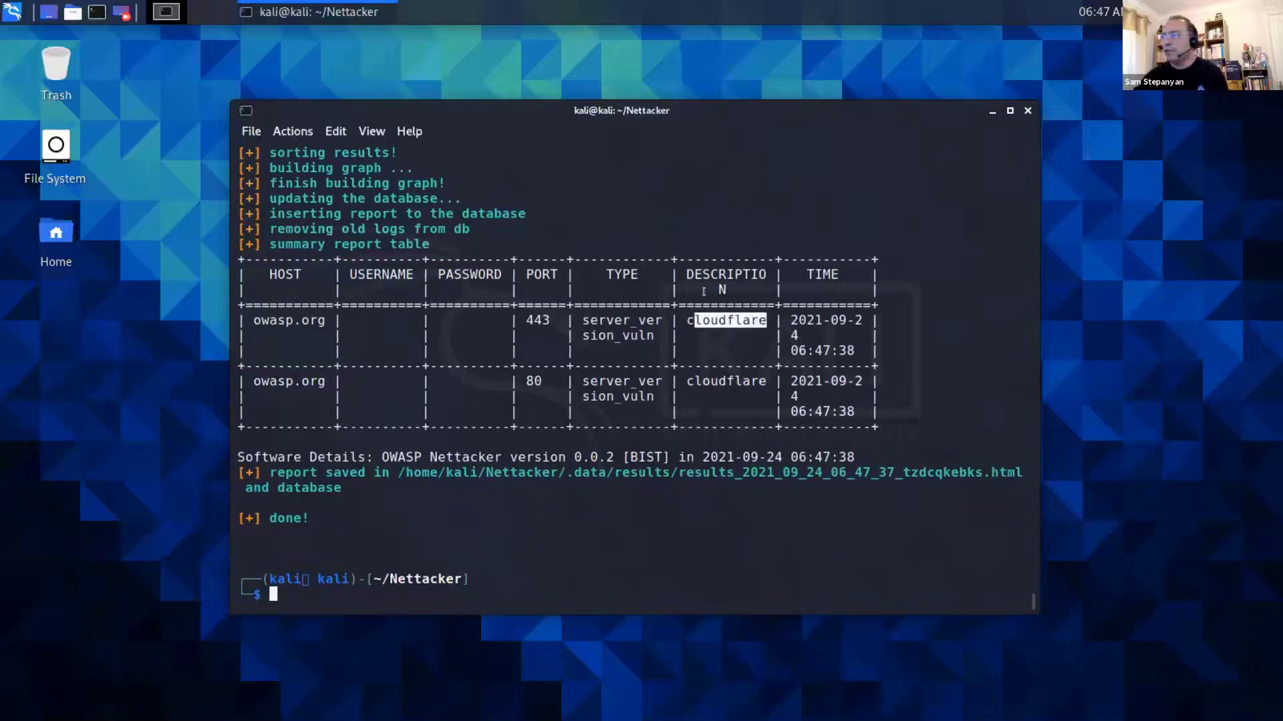
pyautogui.doubleClick(712, 374)
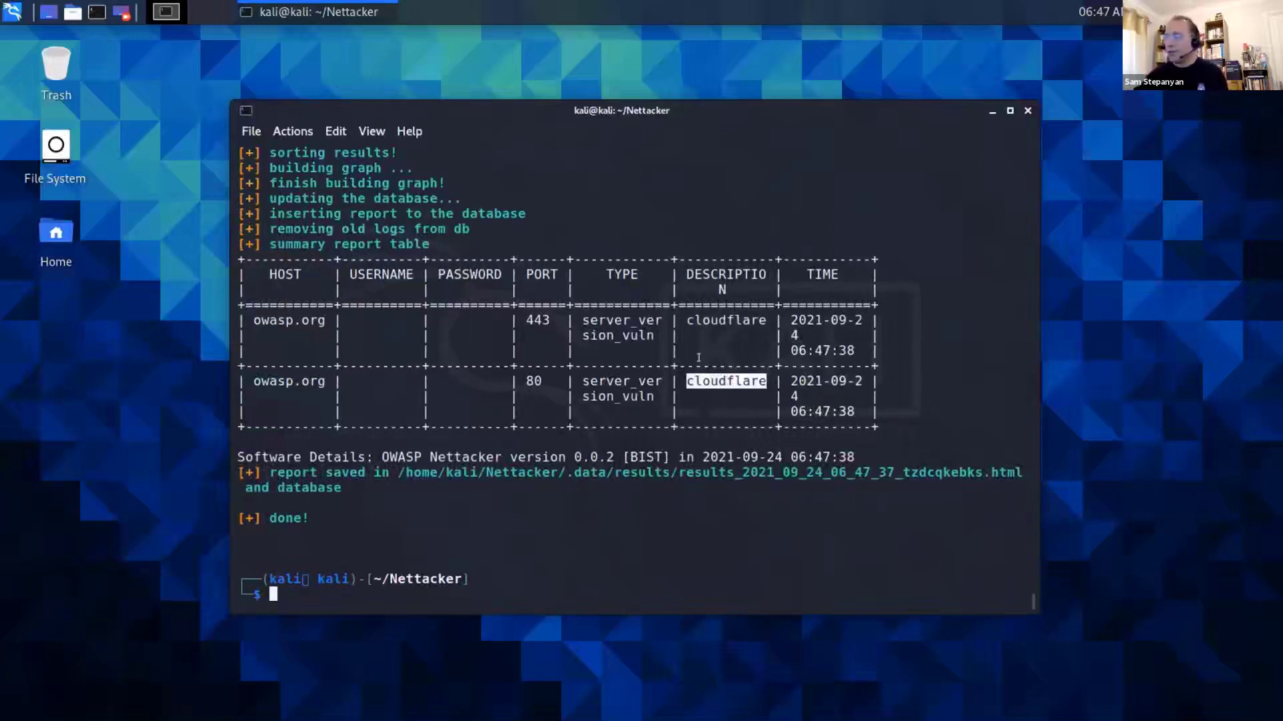
# - Add x_powered_by_vuln to the module list, dropping the output options, and run the owasp.org scan
pyautogui.press('Up')
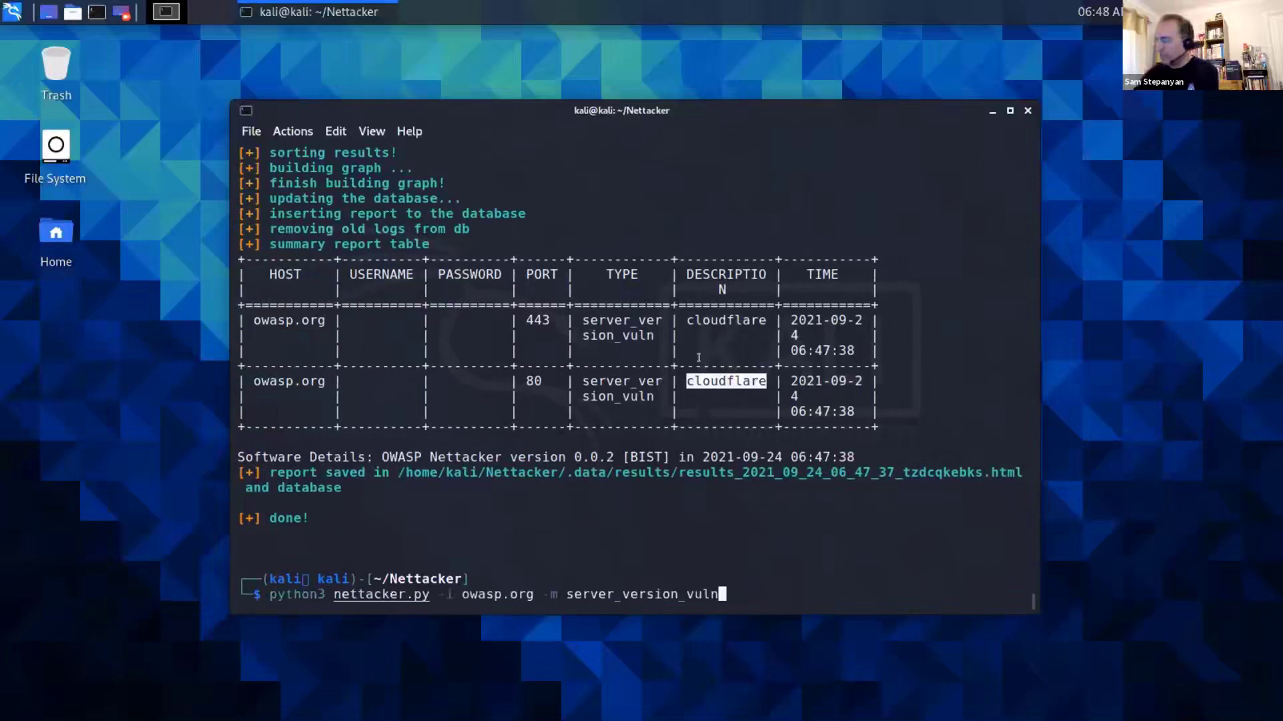
pyautogui.write(',')
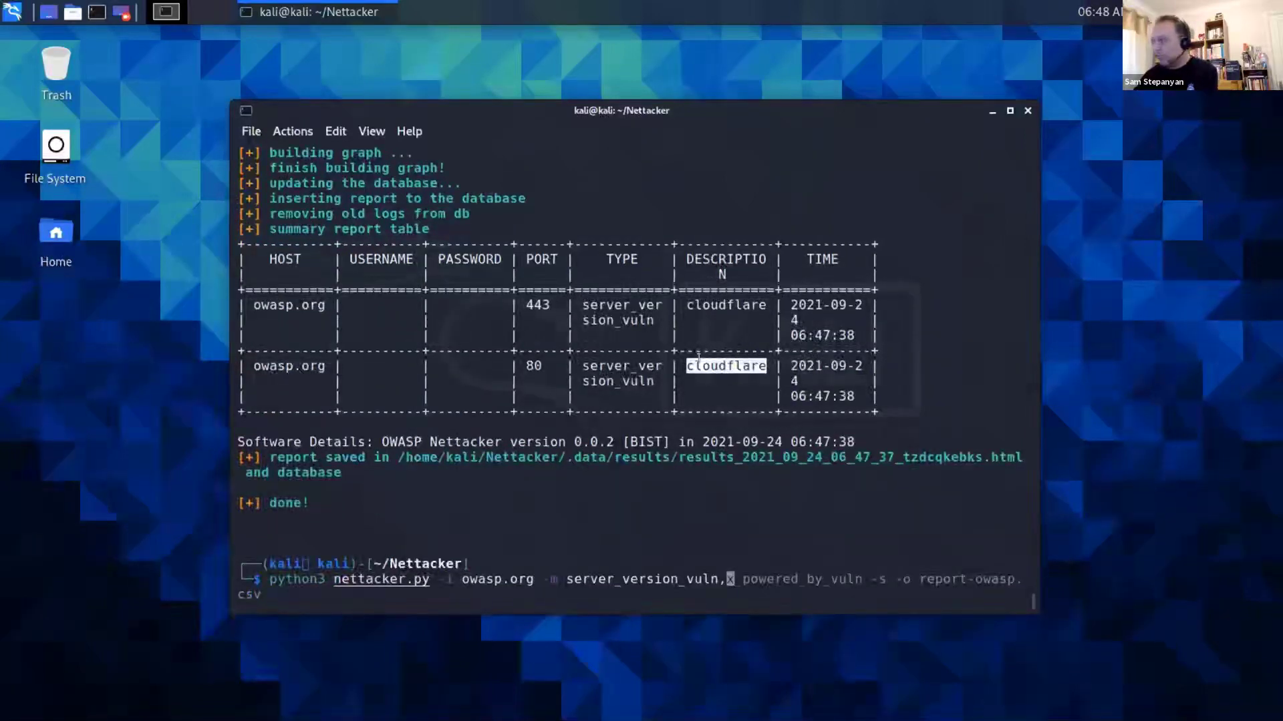
pyautogui.press('Right')
pyautogui.press('Left')
pyautogui.press('Left')
pyautogui.press('Left')
pyautogui.press('Left')
pyautogui.press('Left')
pyautogui.press('Left')
pyautogui.press('Left')
pyautogui.press('Left')
pyautogui.press('Left')
pyautogui.press('Left')
pyautogui.press('Left')
pyautogui.press('Left')
pyautogui.press('Left')
pyautogui.press('Left')
pyautogui.press('Left')
pyautogui.press('Left')
pyautogui.press('Left')
pyautogui.press('Left')
pyautogui.press('Left')
pyautogui.press('Left')
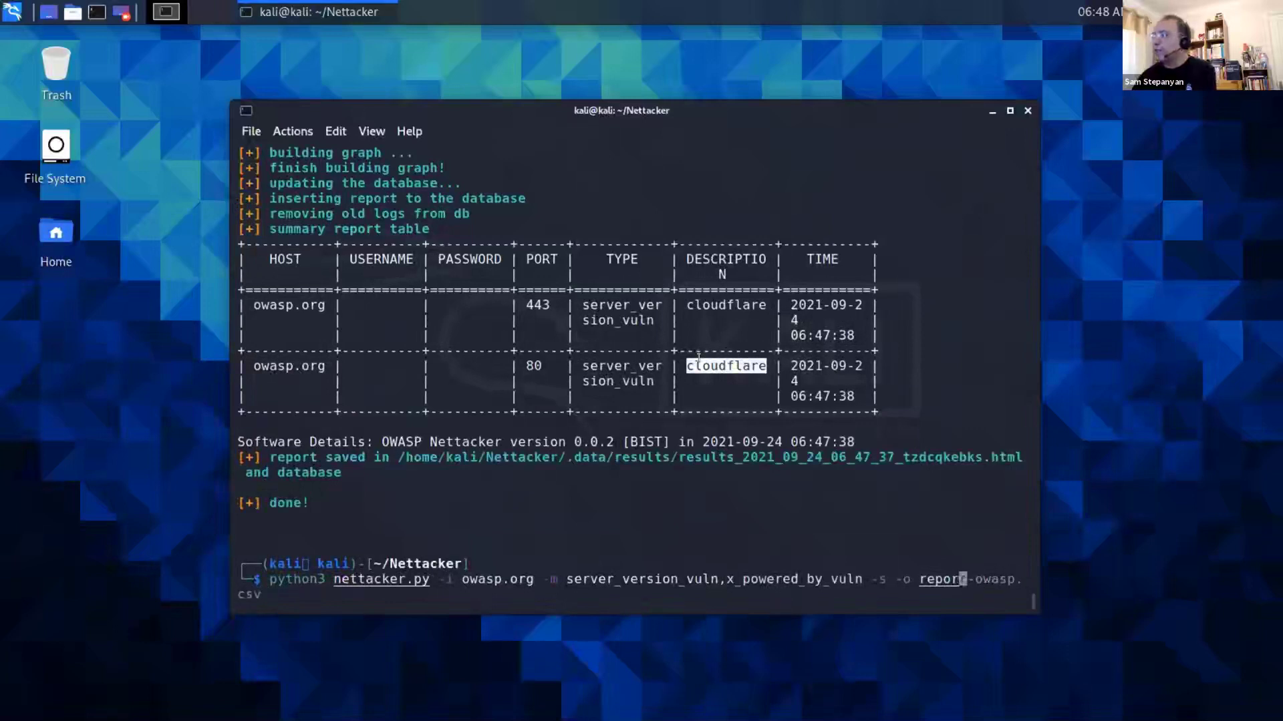
pyautogui.press('Left')
pyautogui.press('Right')
pyautogui.hotkey('ctrl', 'c')
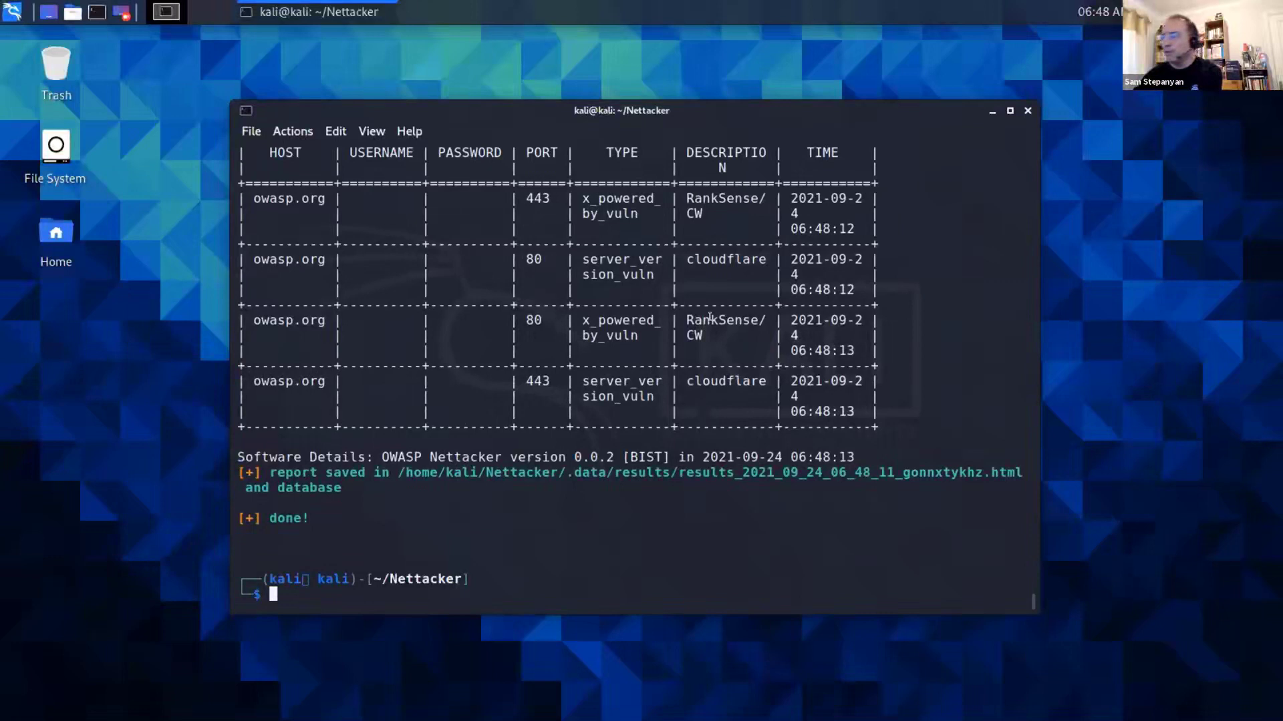
# - Rerun the server_version_vuln,x_powered_by_vuln scan of owasp.org with -s to include subdomains
pyautogui.press('Up')
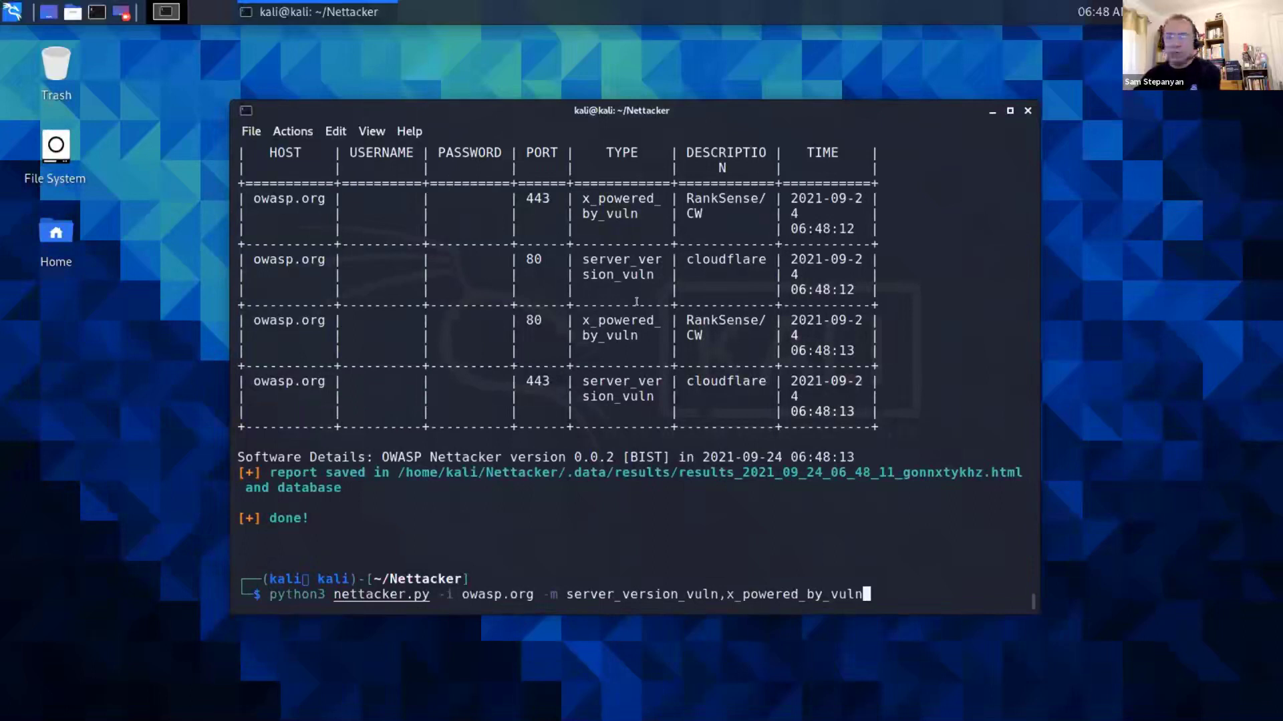
pyautogui.write('-s')
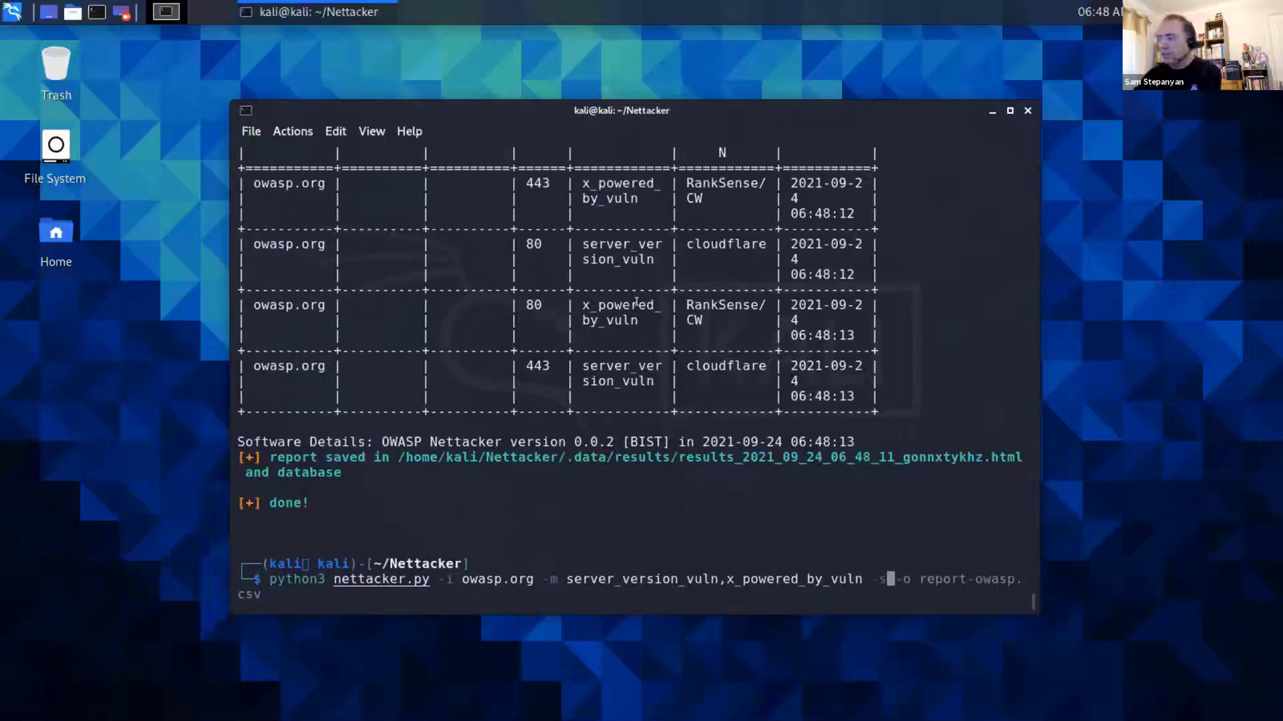
pyautogui.press('Return')
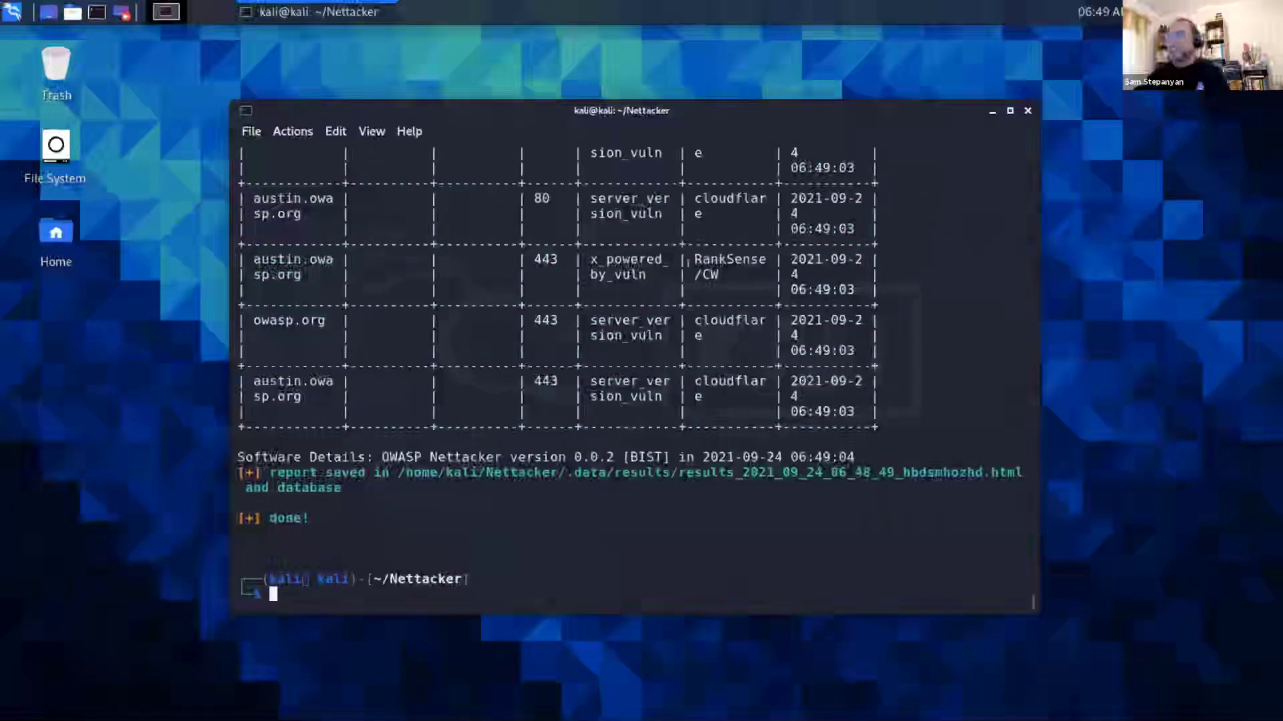
pyautogui.scroll(5, 467, 429)
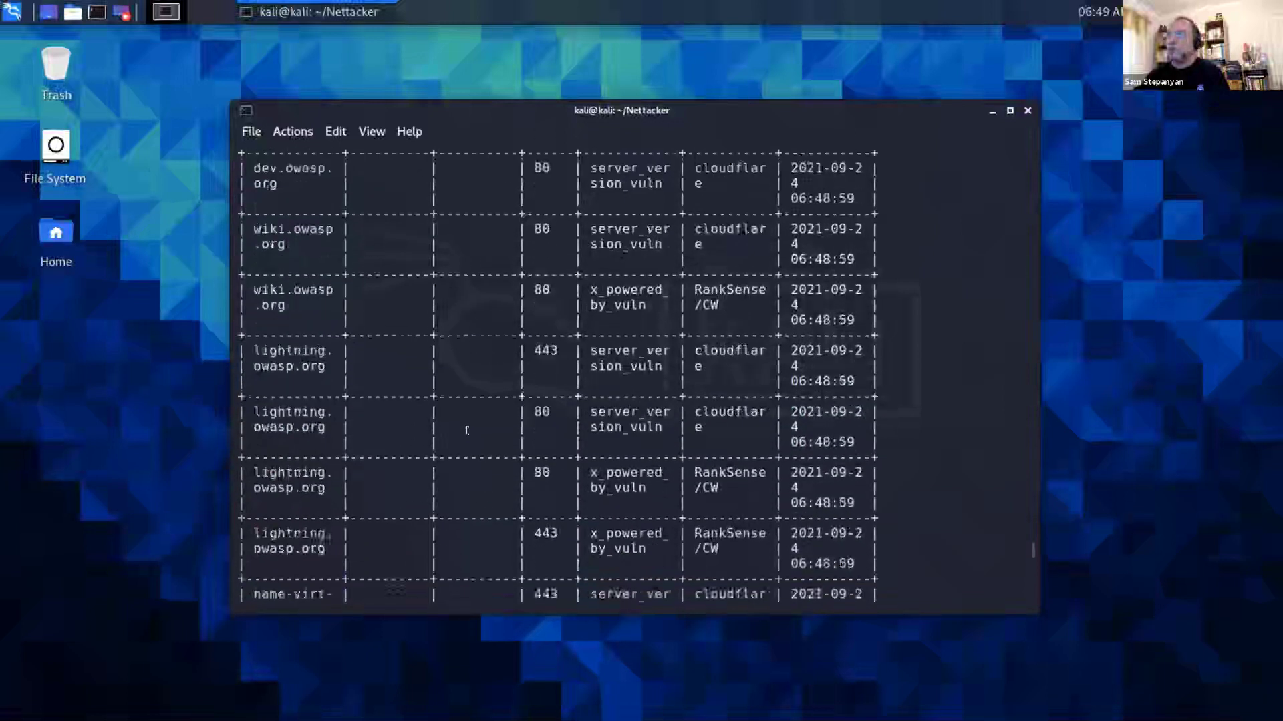
pyautogui.scroll(3, 467, 430)
pyautogui.scroll(10, 467, 430)
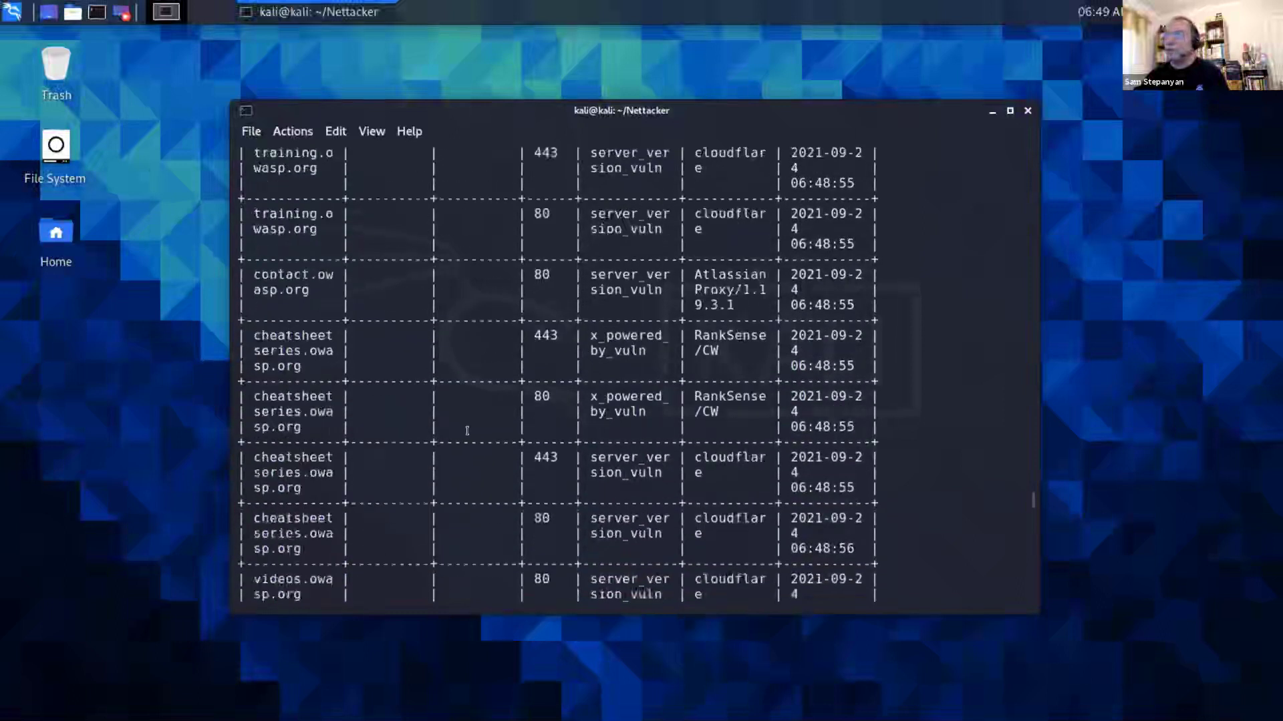
pyautogui.scroll(-10, 467, 434)
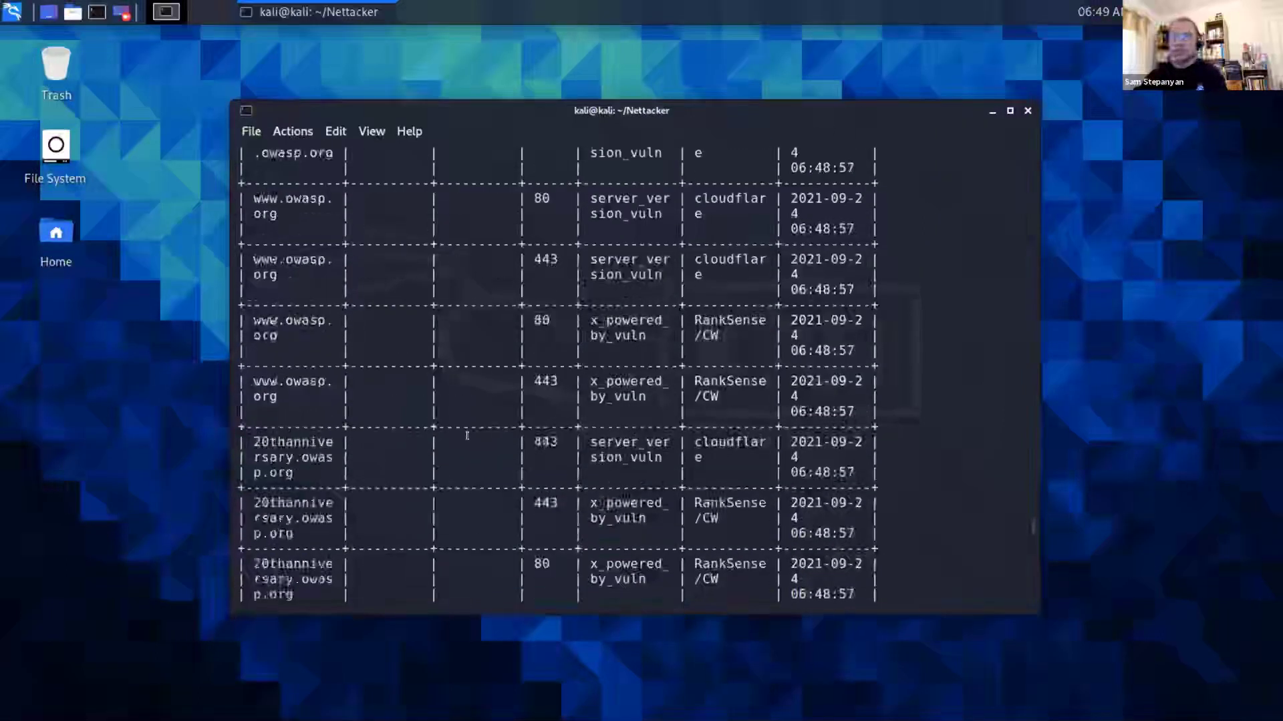
pyautogui.scroll(-10, 473, 444)
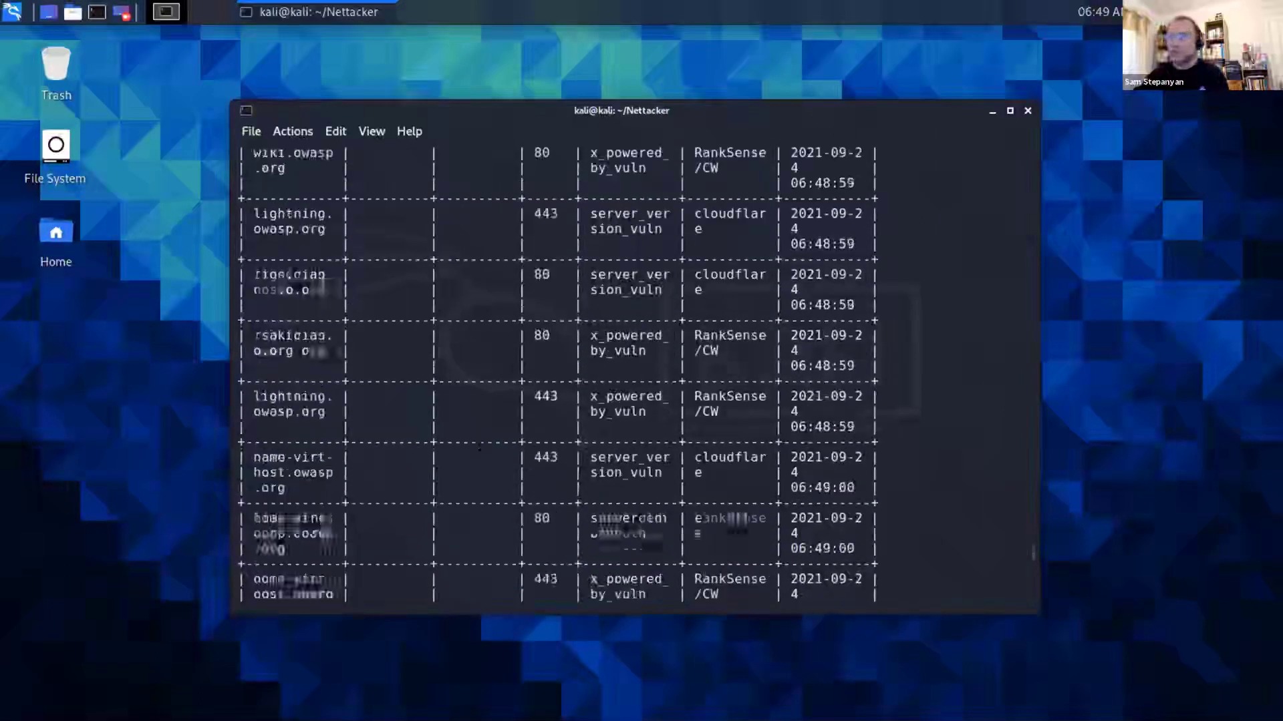
pyautogui.scroll(-10, 497, 460)
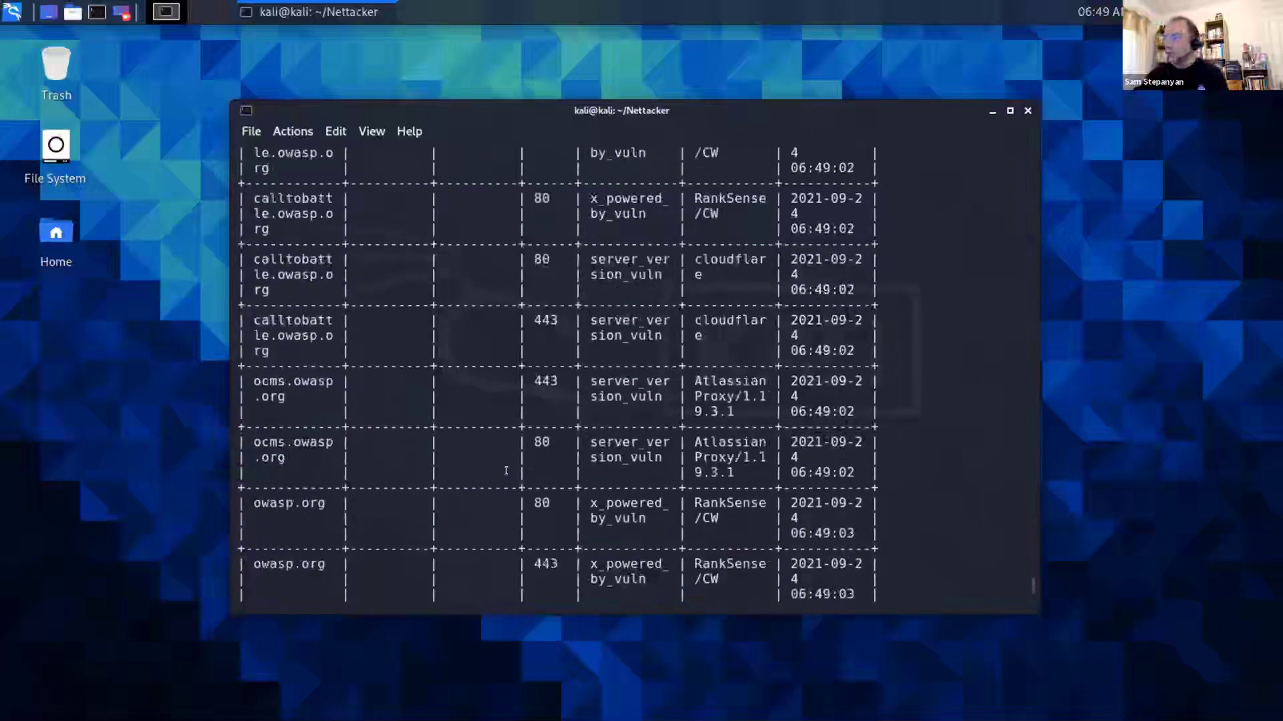
pyautogui.scroll(-3, 517, 493)
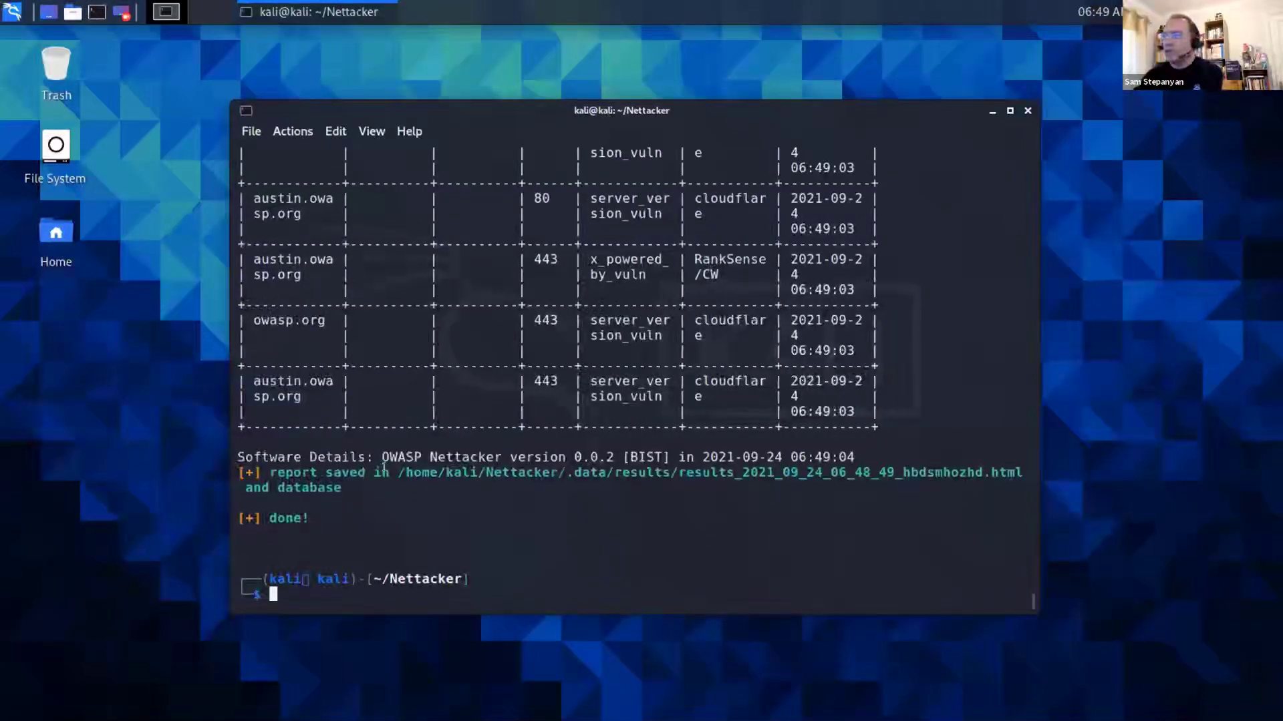
# - Open results_2021_09_24_06_48_49_hbdsmhozhd.html in Firefox by pasting its copied path after firefox
pyautogui.moveTo(398, 473); pyautogui.dragTo(1022, 473)
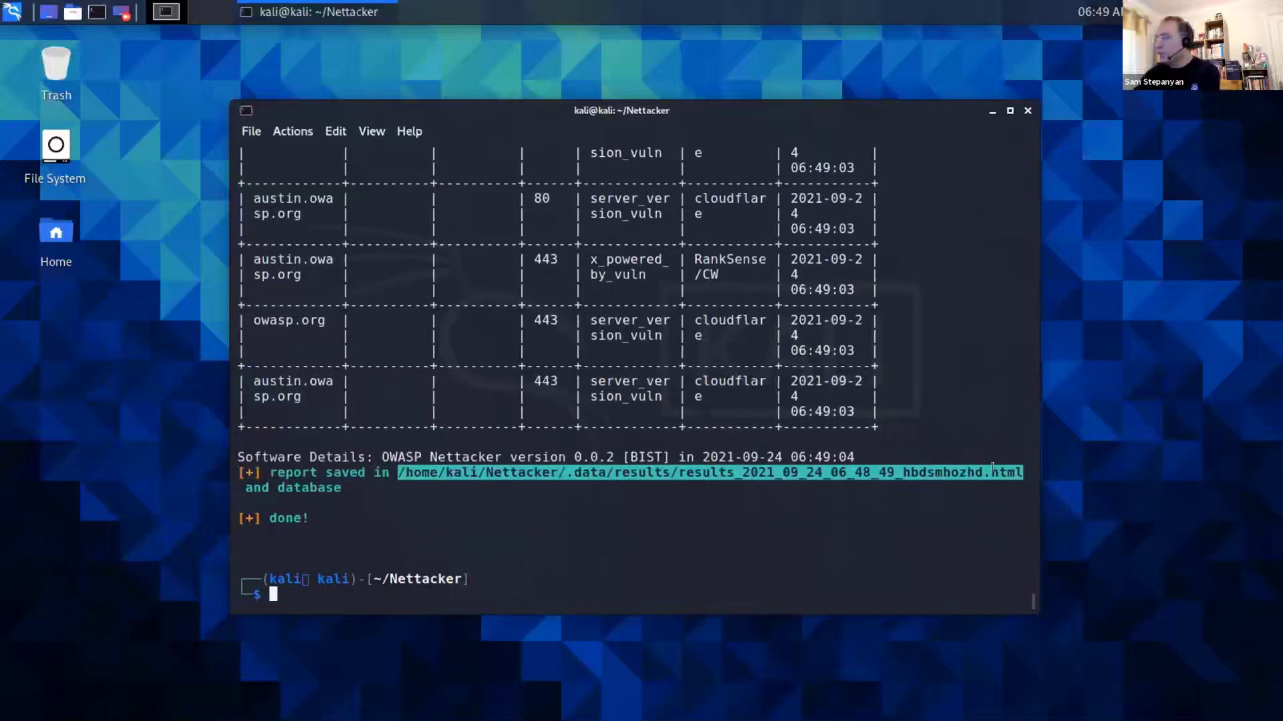
pyautogui.rightClick(993, 469)
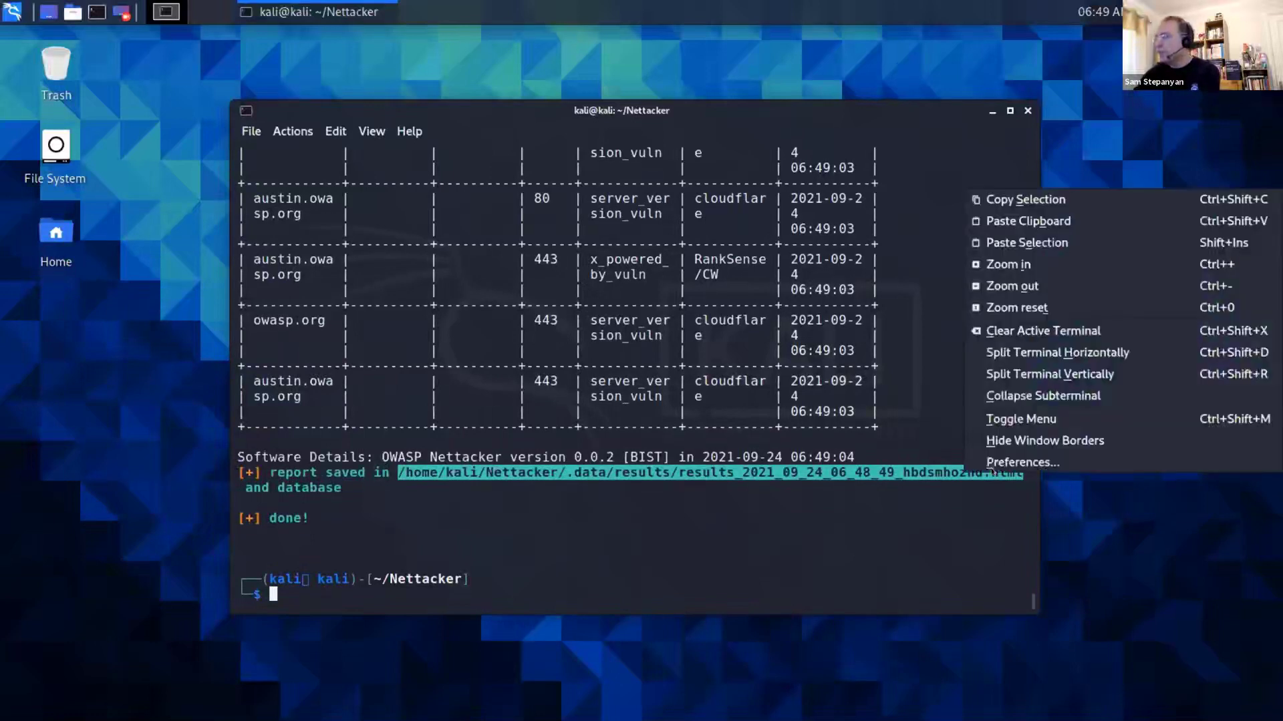
pyautogui.click(1020, 200)
pyautogui.write('firefox')
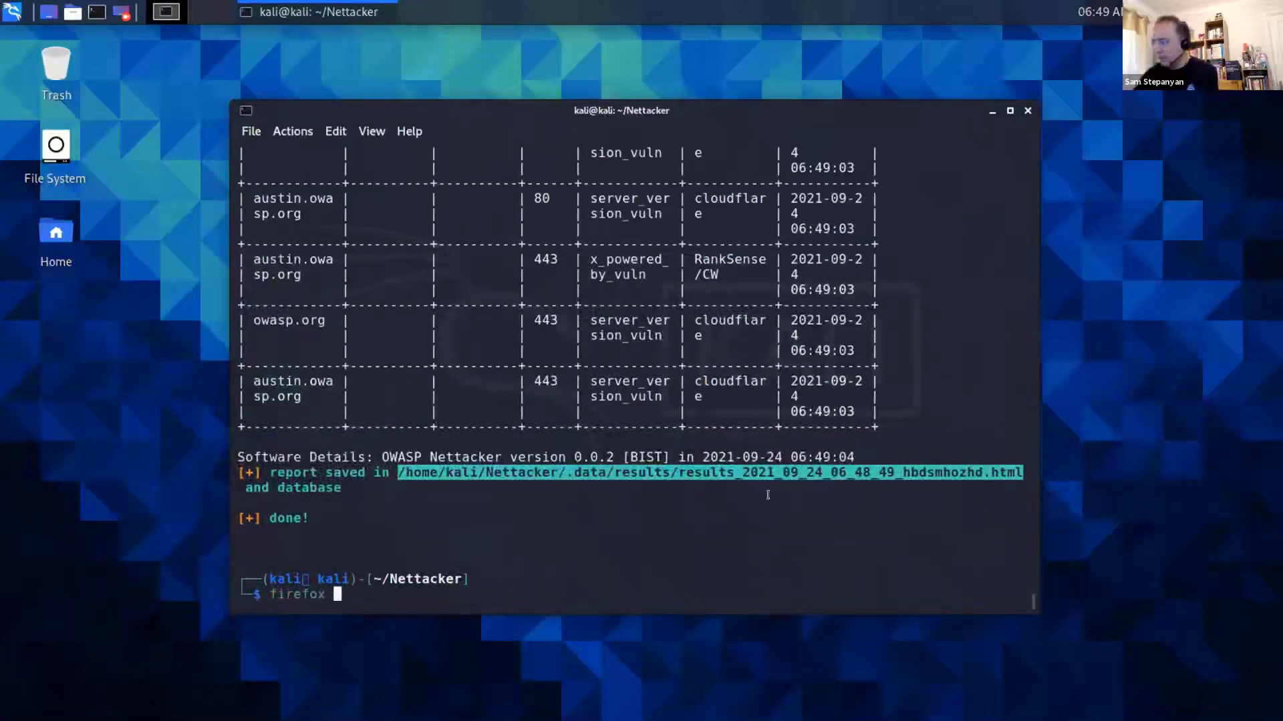
pyautogui.rightClick(768, 536)
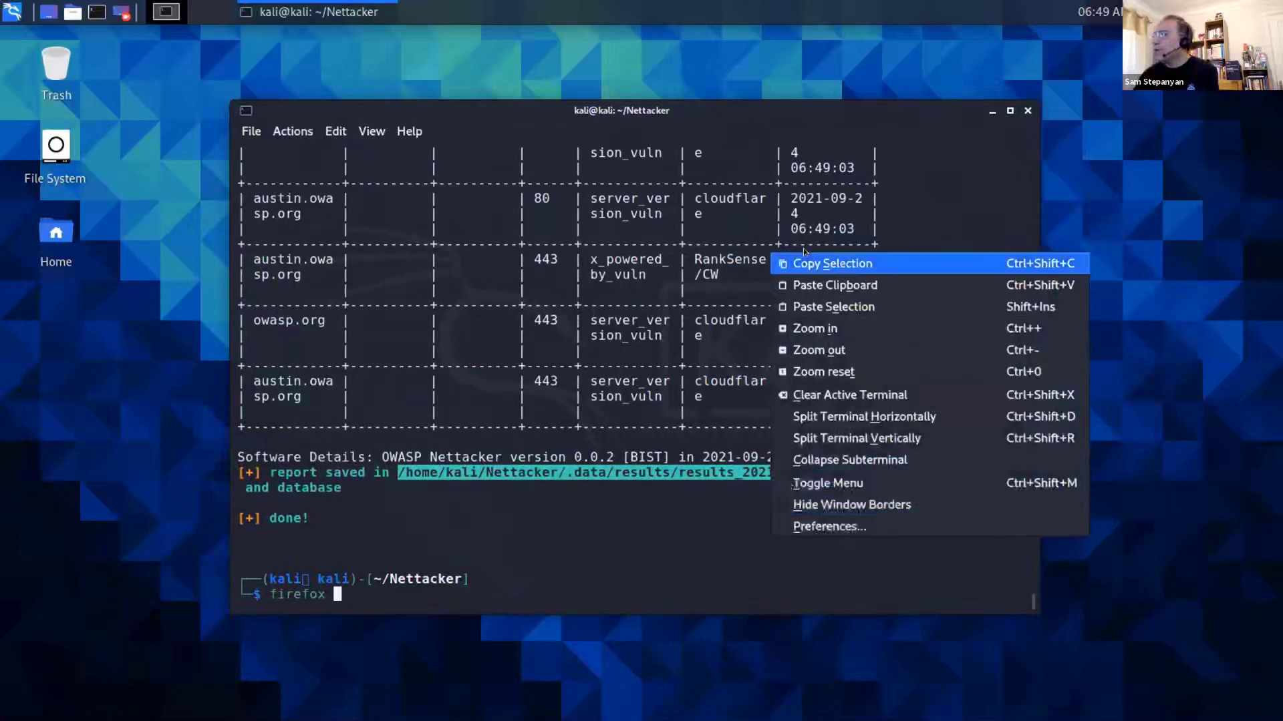
pyautogui.click(803, 276)
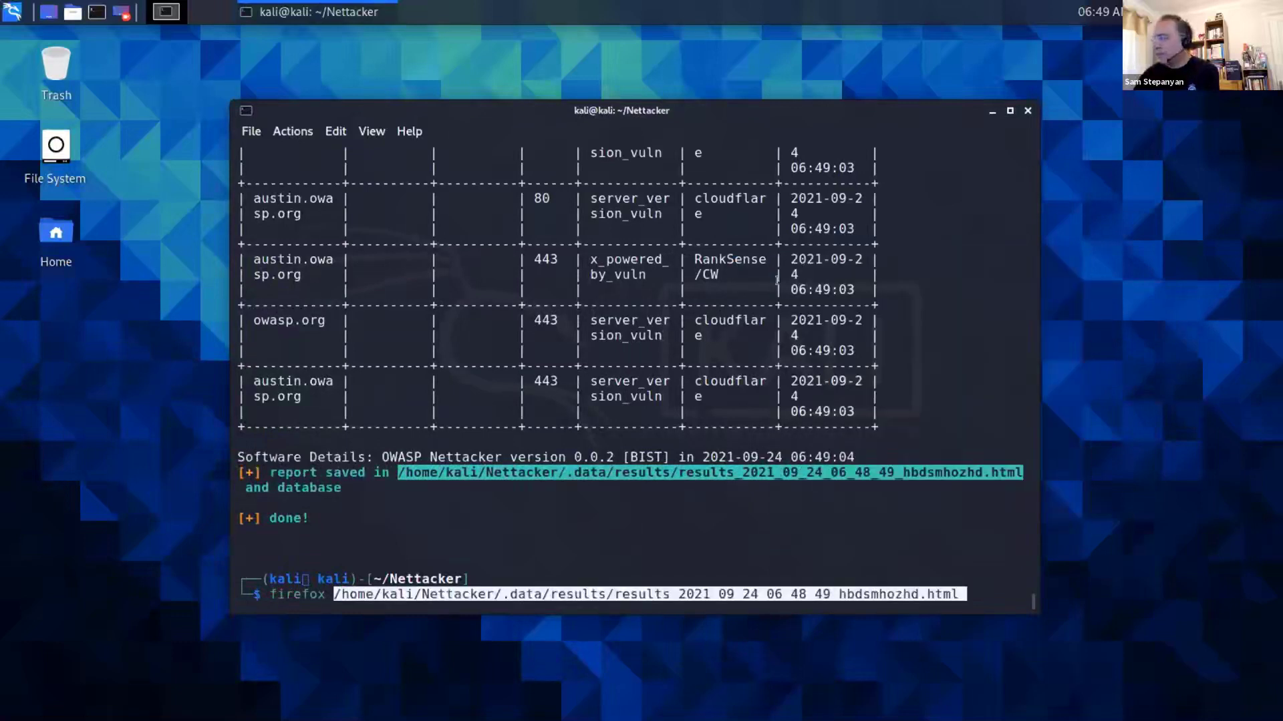
pyautogui.press('Return')
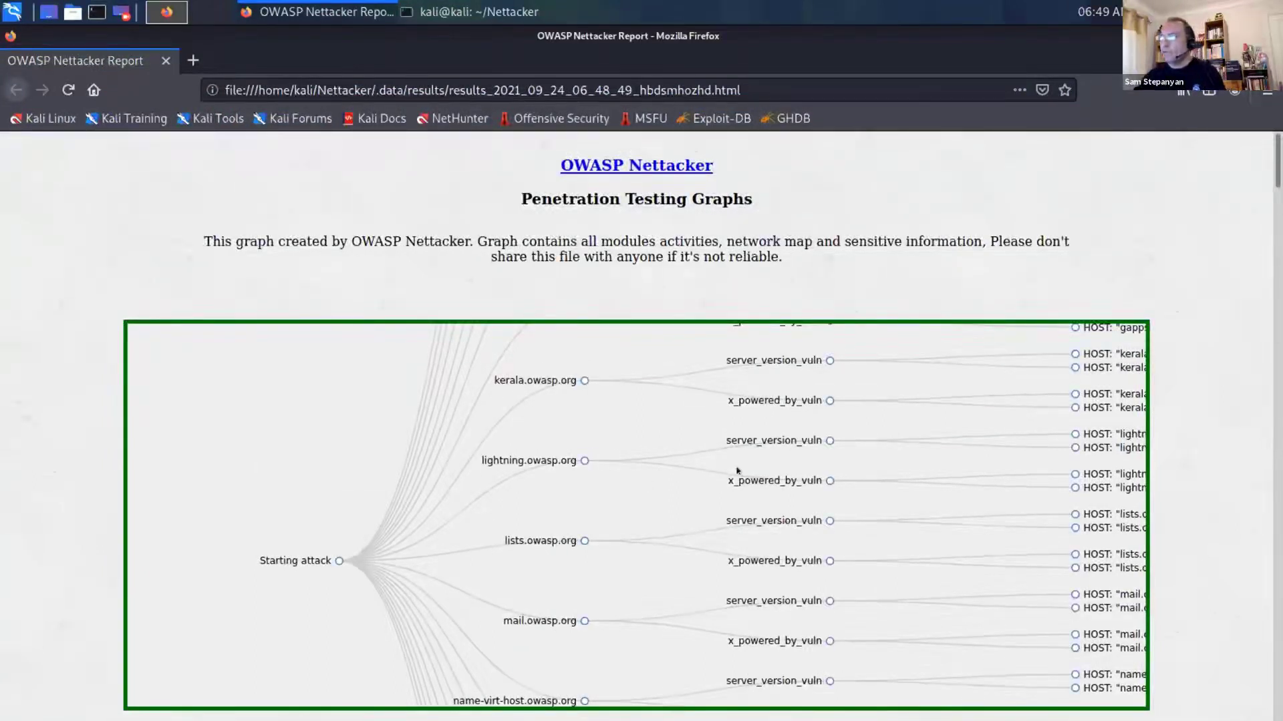
# - Pan and zoom the graph around the owasp.org, secureflag and sl.owasp.org branches
pyautogui.hscroll(3, 659, 450)
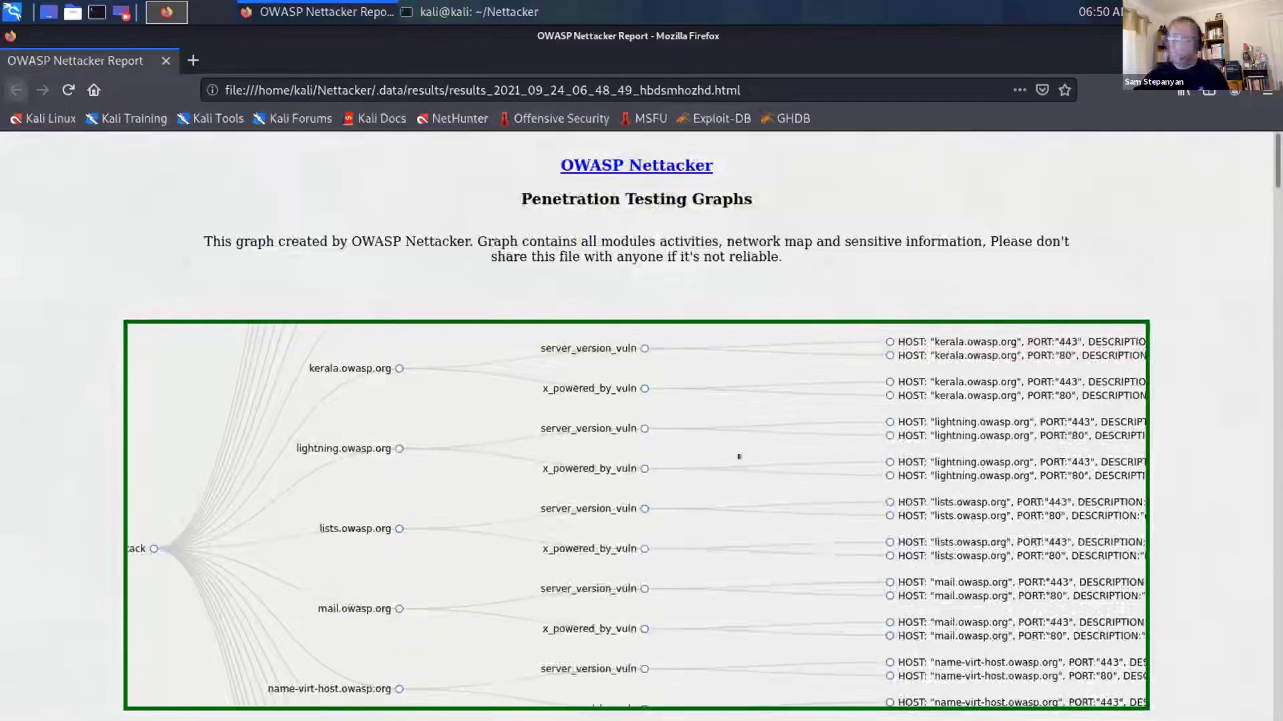
pyautogui.scroll(-4, 740, 453)
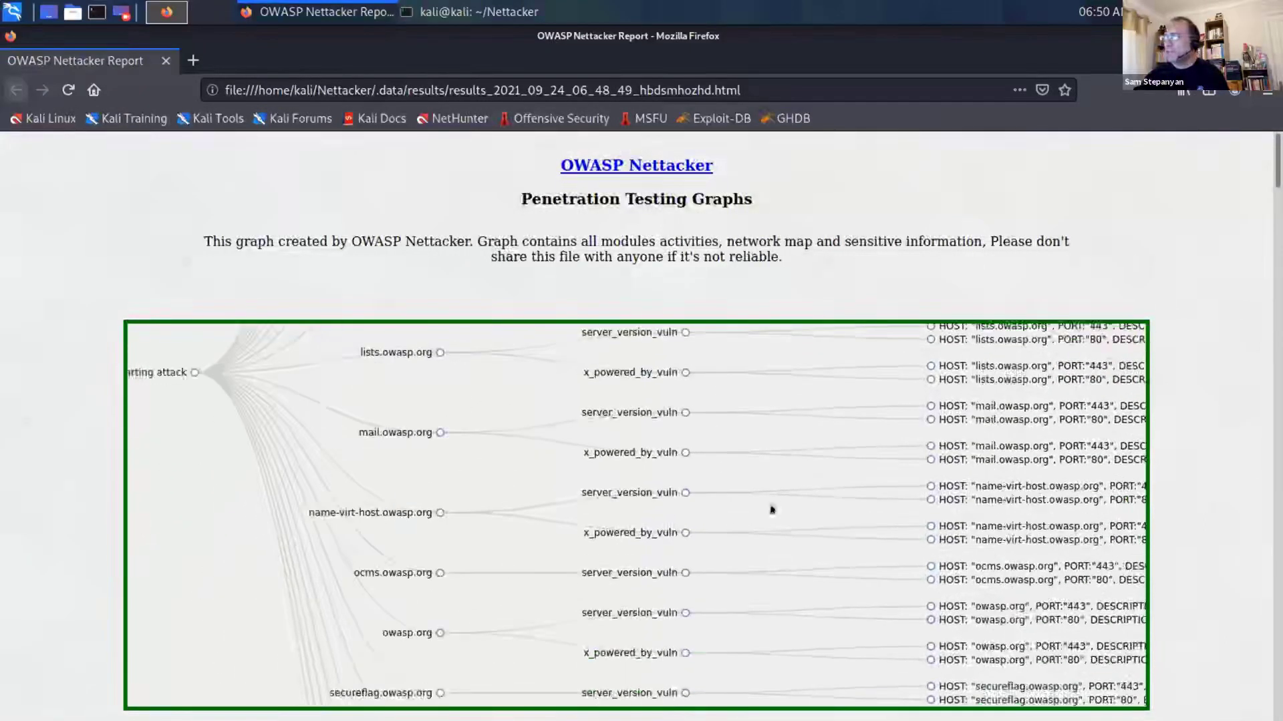
pyautogui.hscroll(5, 770, 509)
pyautogui.scroll(-3, 557, 546)
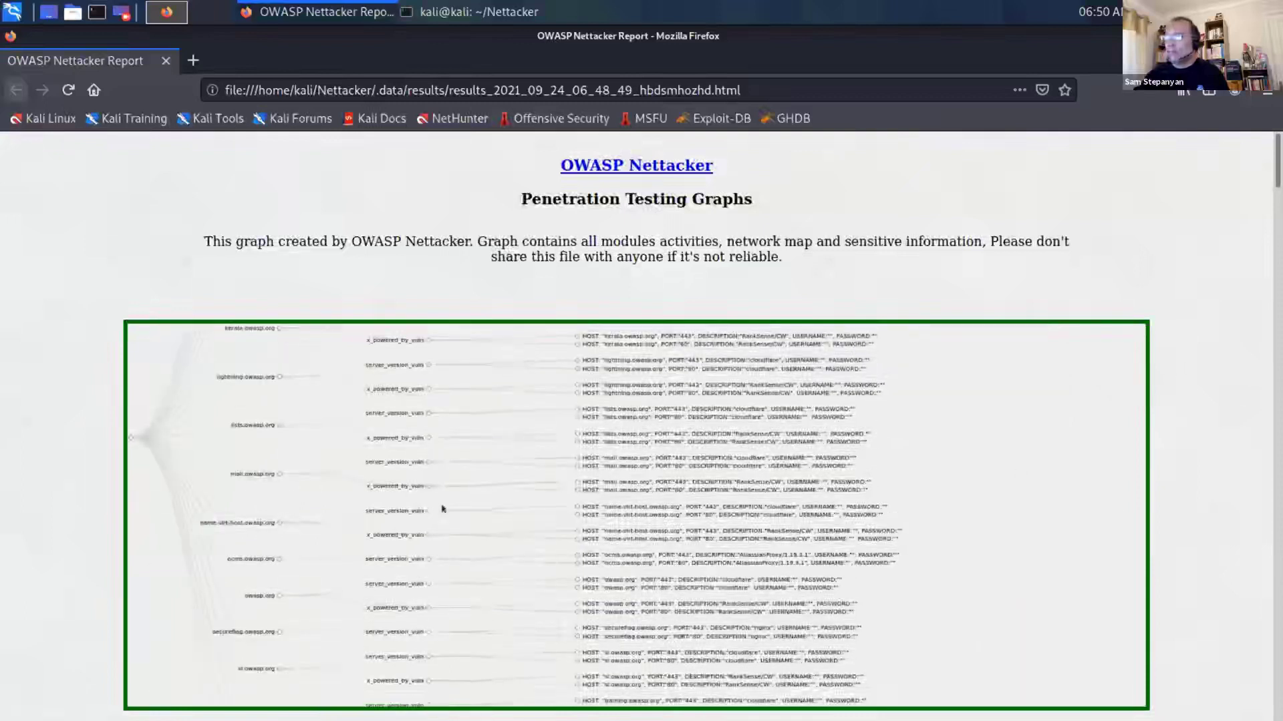
pyautogui.scroll(-2, 443, 521)
pyautogui.scroll(-1, 576, 547)
pyautogui.scroll(-2, 571, 508)
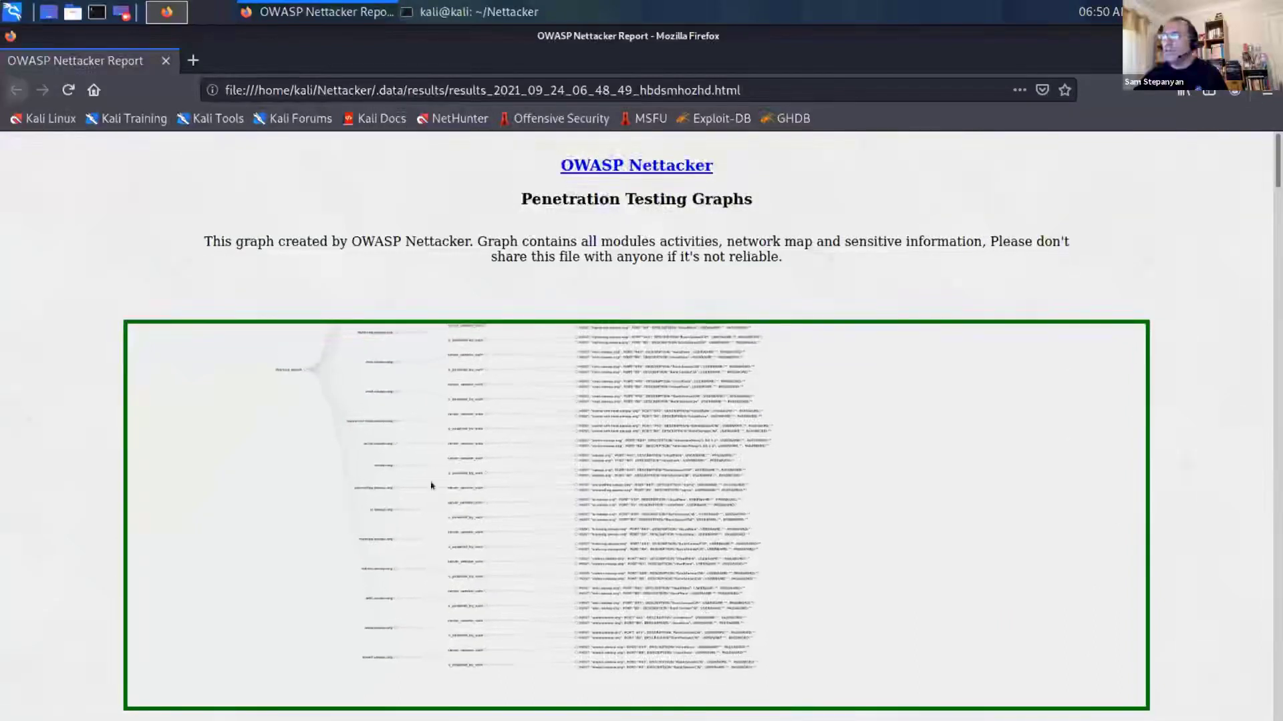
pyautogui.scroll(2, 430, 487)
pyautogui.scroll(1, 414, 494)
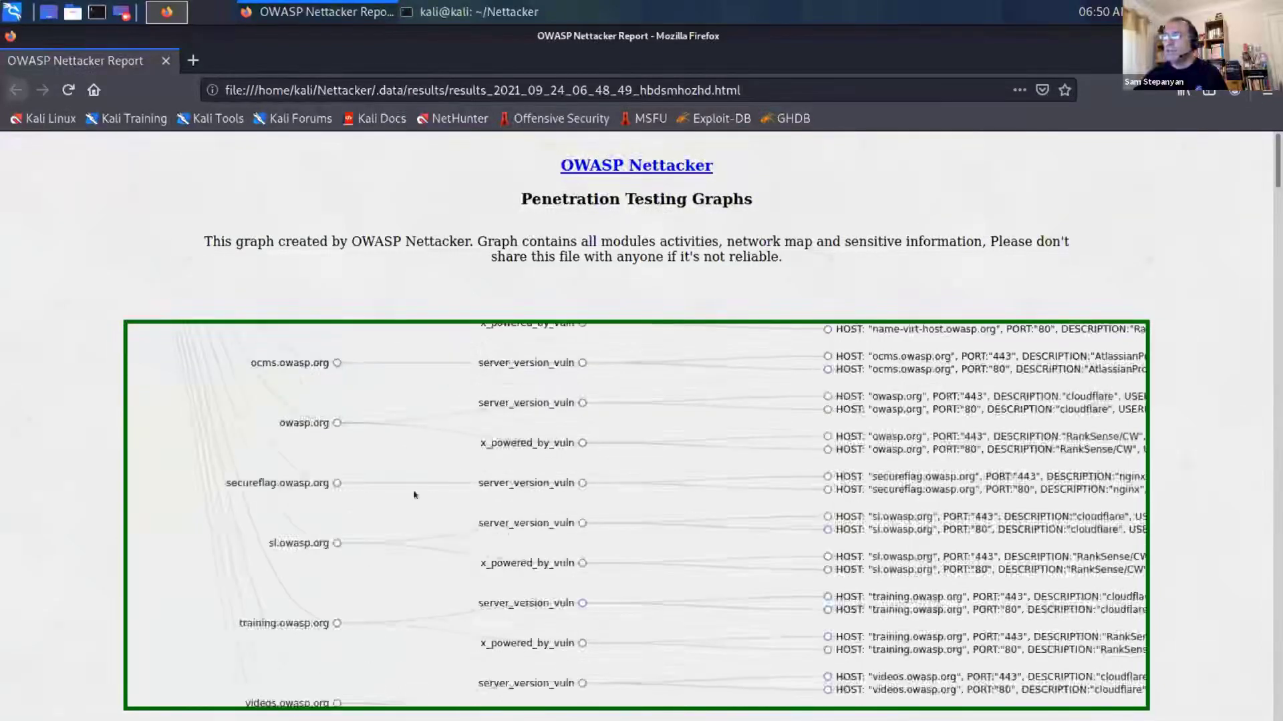
pyautogui.scroll(2, 415, 495)
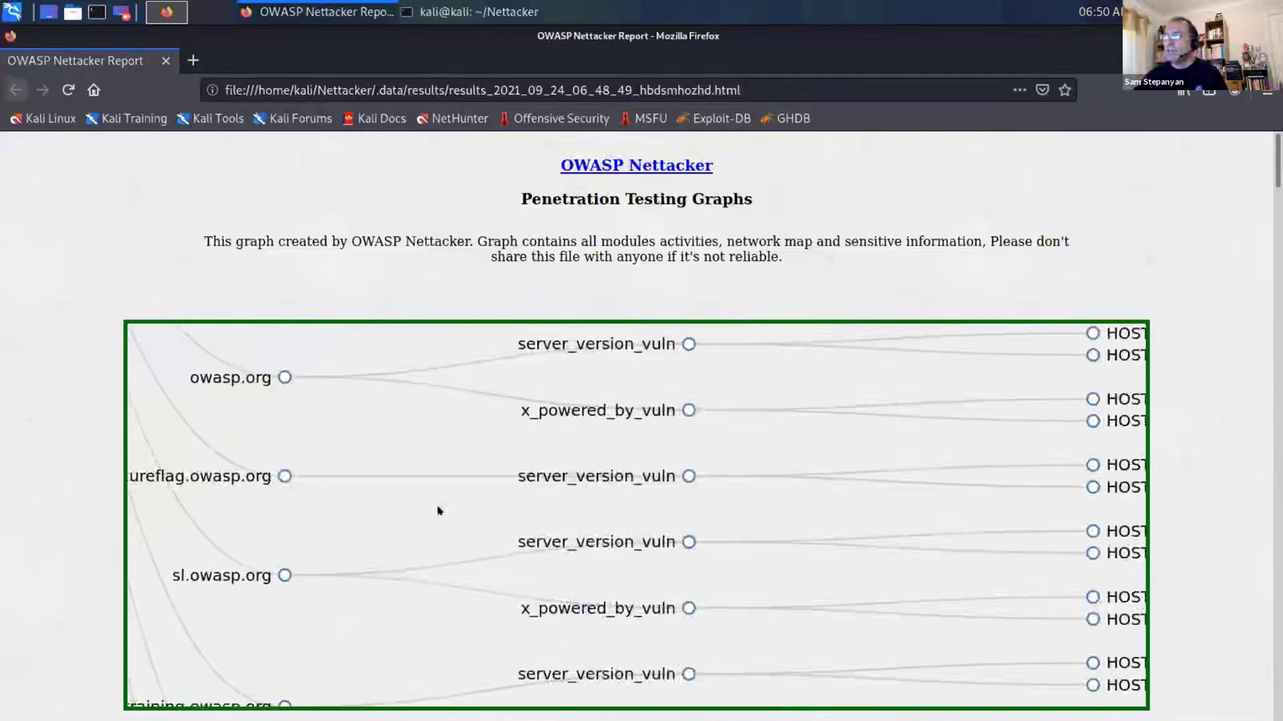
# - Pan the graph to read the HOST labels, then scroll down to the results table
pyautogui.moveTo(390, 510); pyautogui.dragTo(428, 484)
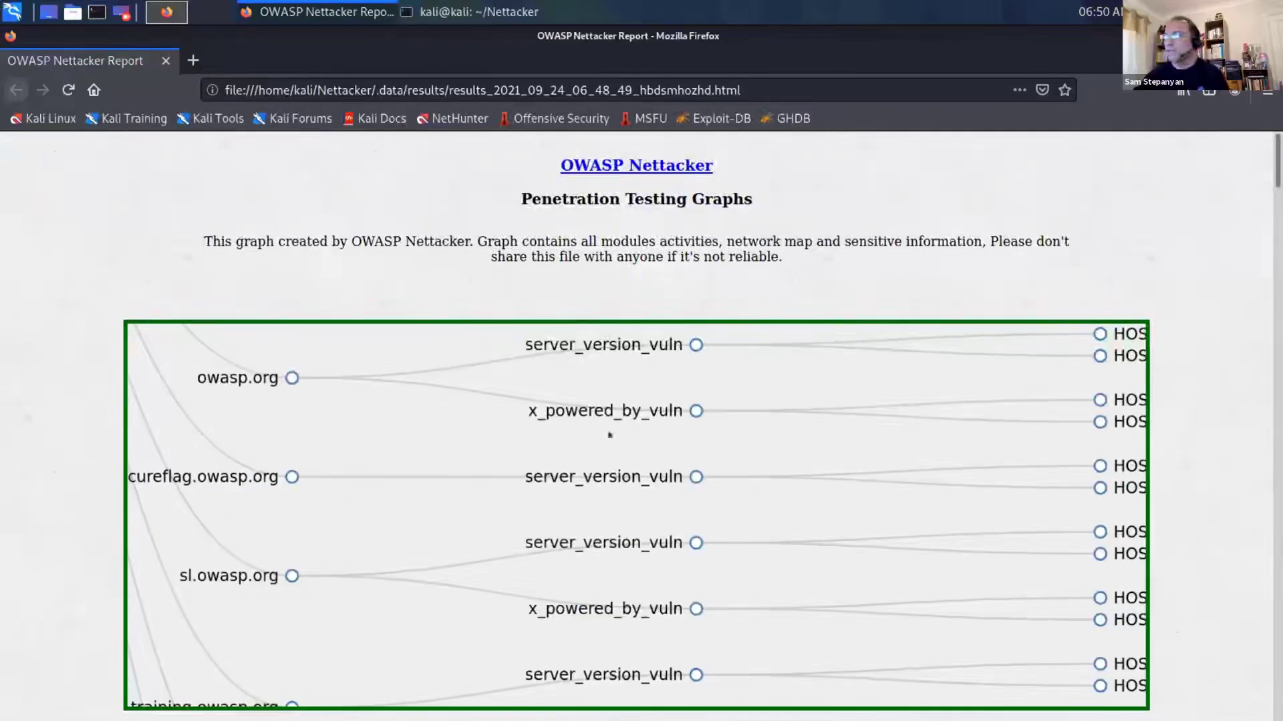
pyautogui.moveTo(675, 481); pyautogui.dragTo(652, 482)
pyautogui.hscroll(10, 651, 482)
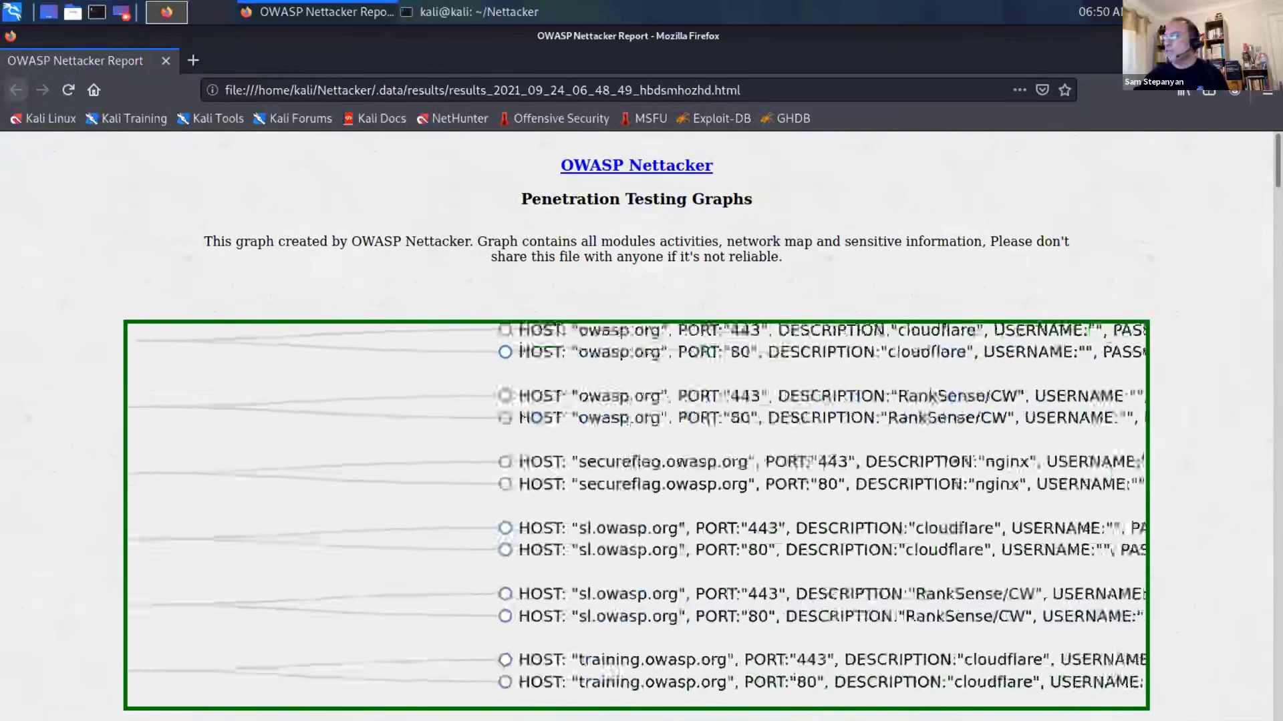
pyautogui.scroll(-5, 1200, 281)
pyautogui.scroll(-5, 1189, 338)
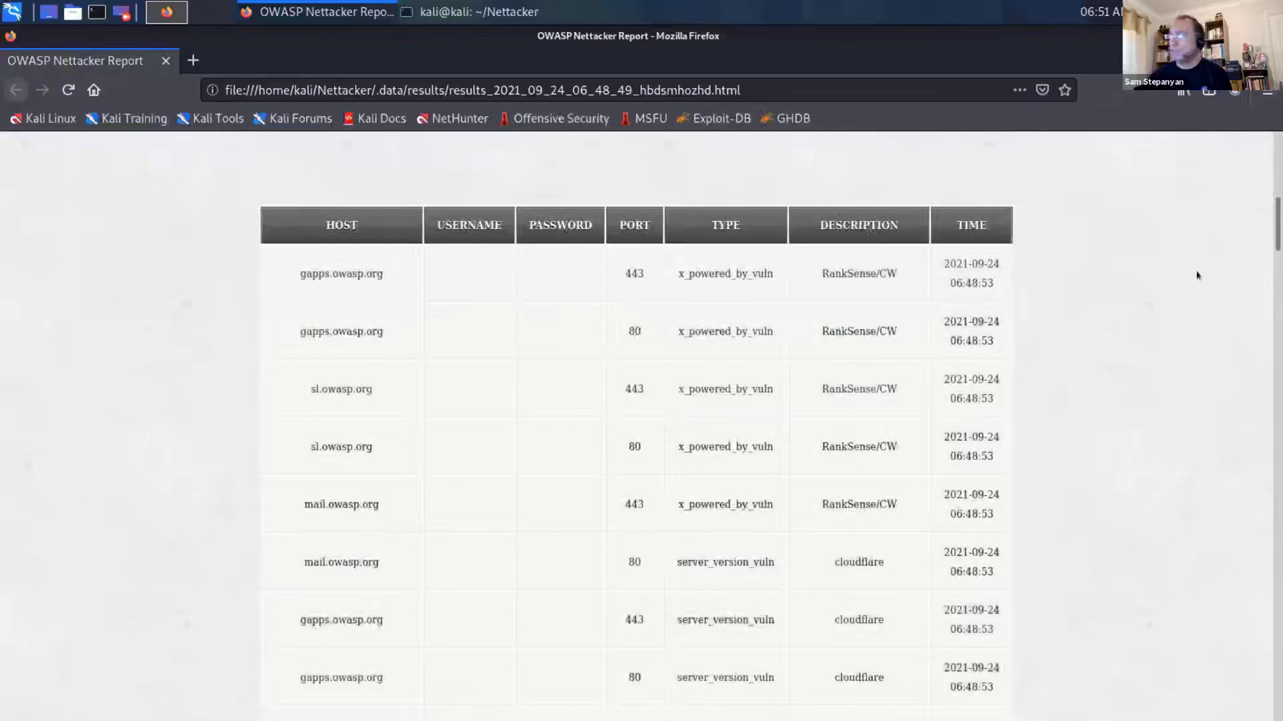
# - Scroll through the remaining results rows and close the Firefox report
pyautogui.scroll(-5, 1158, 509)
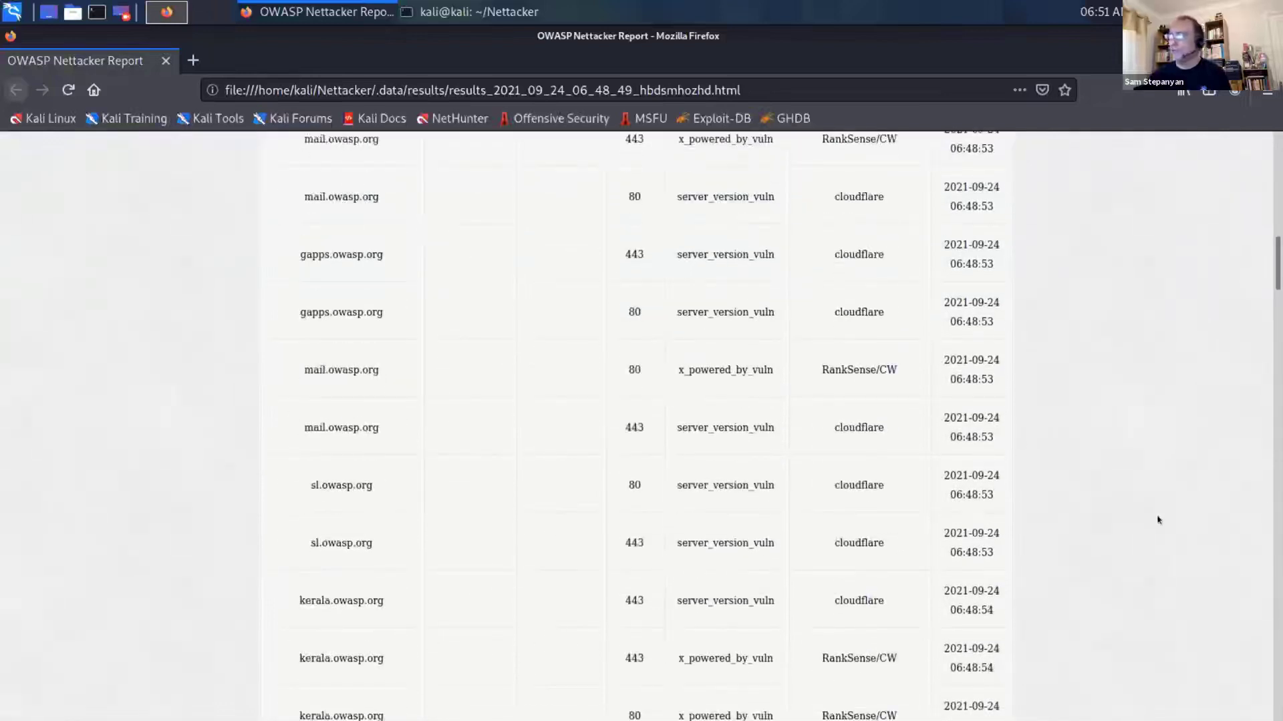
pyautogui.scroll(-6, 1158, 519)
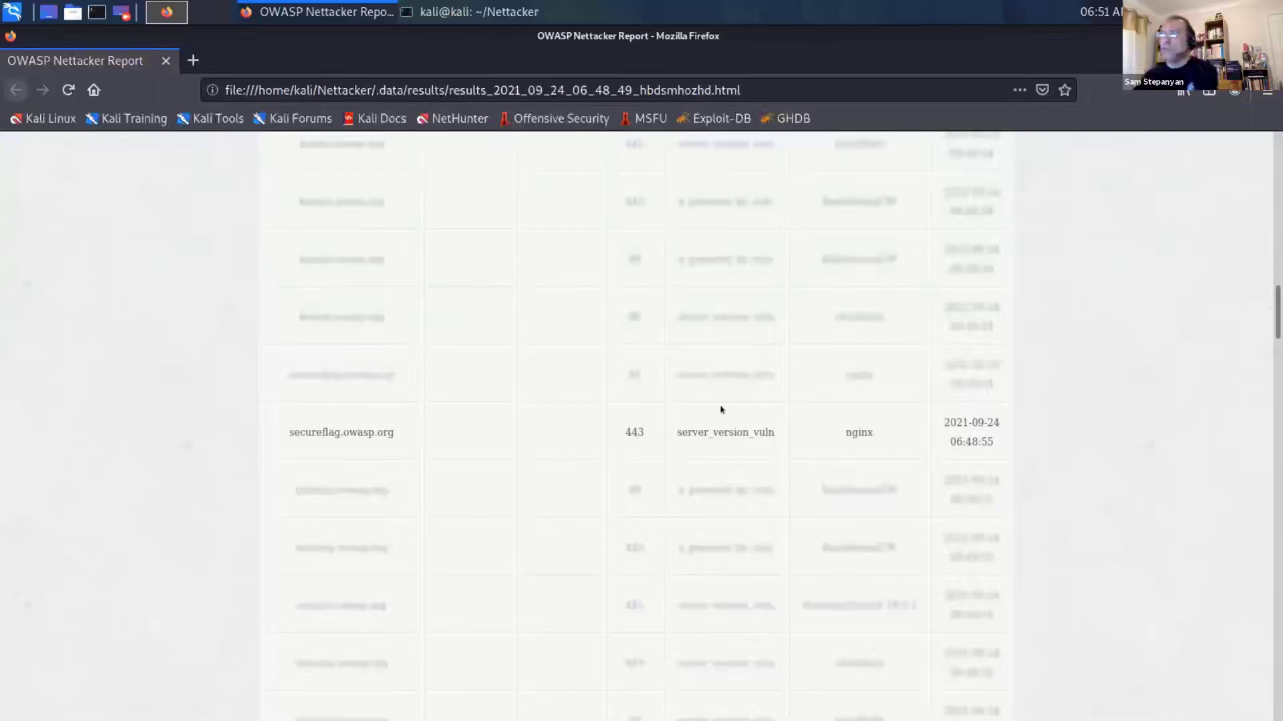
pyautogui.click(164, 60)
# - Present the slides past Nettacker Graphs to the 'Nettacker Reports in HTML, JSON, CSV' slide
pyautogui.press('super+Tab')
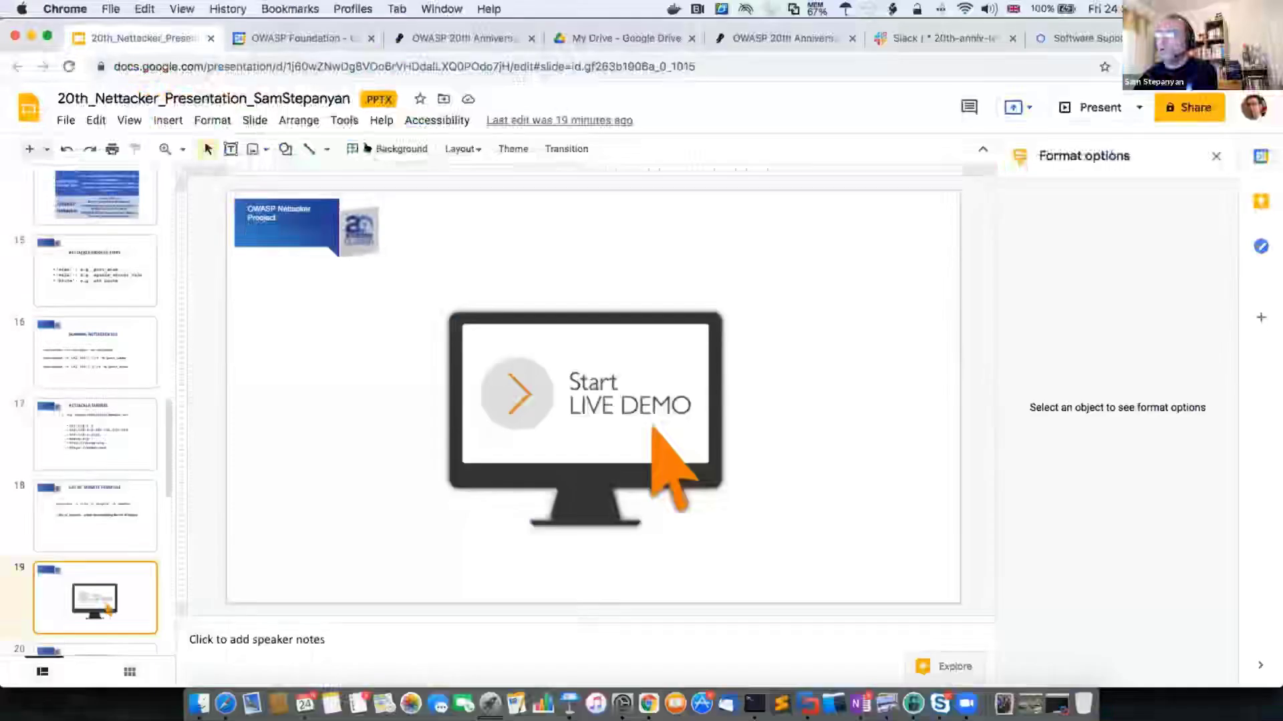
pyautogui.click(1097, 105)
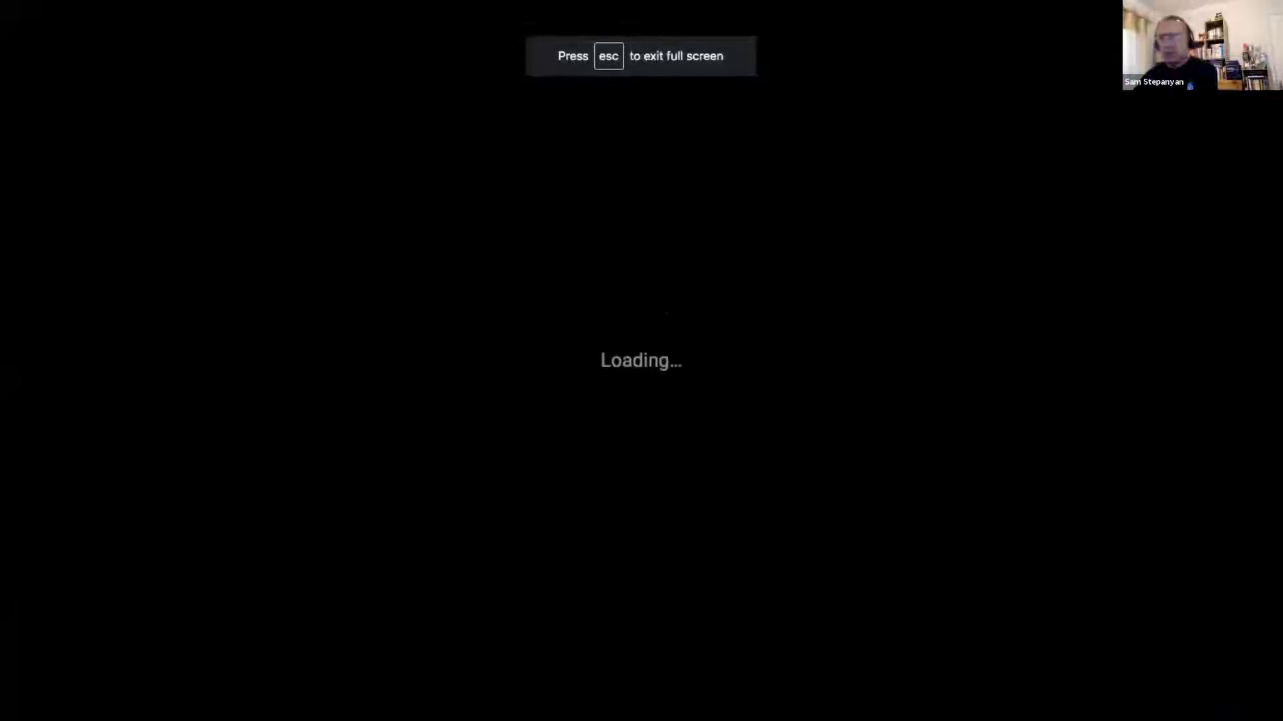
pyautogui.press('Right')
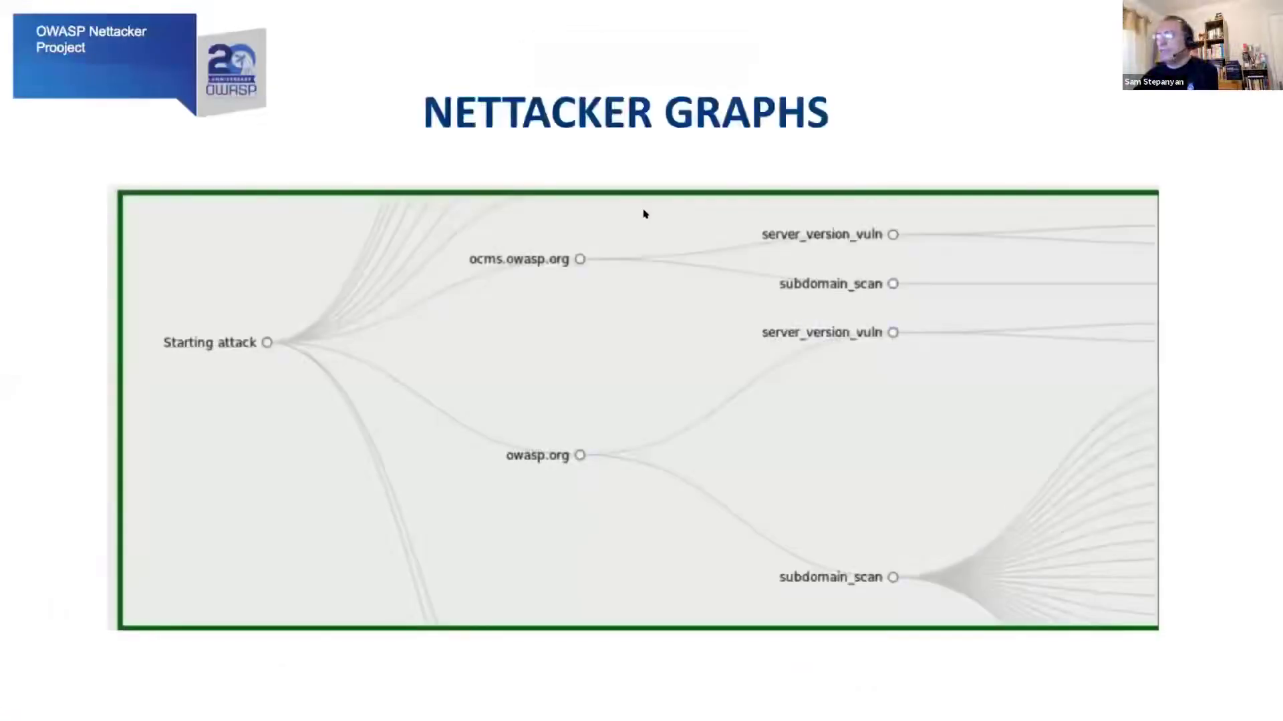
pyautogui.press('Right')
pyautogui.press('Left')
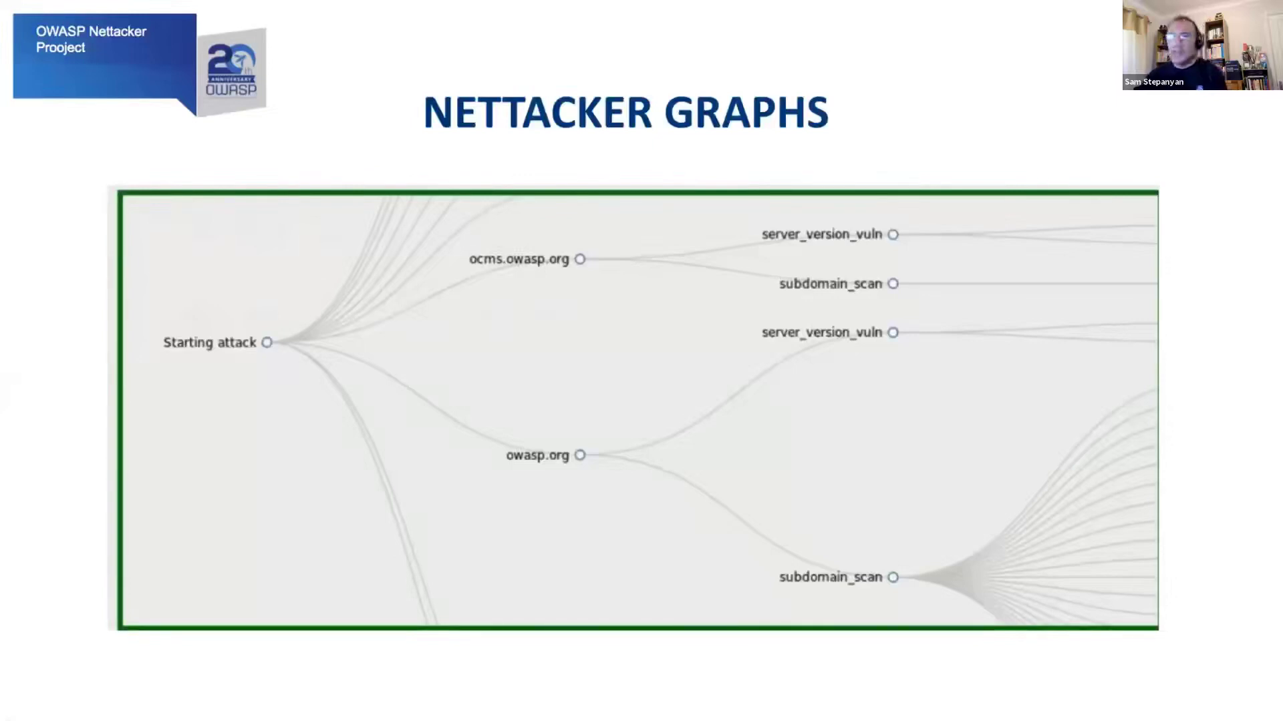
pyautogui.press('Right')
pyautogui.press('Right')
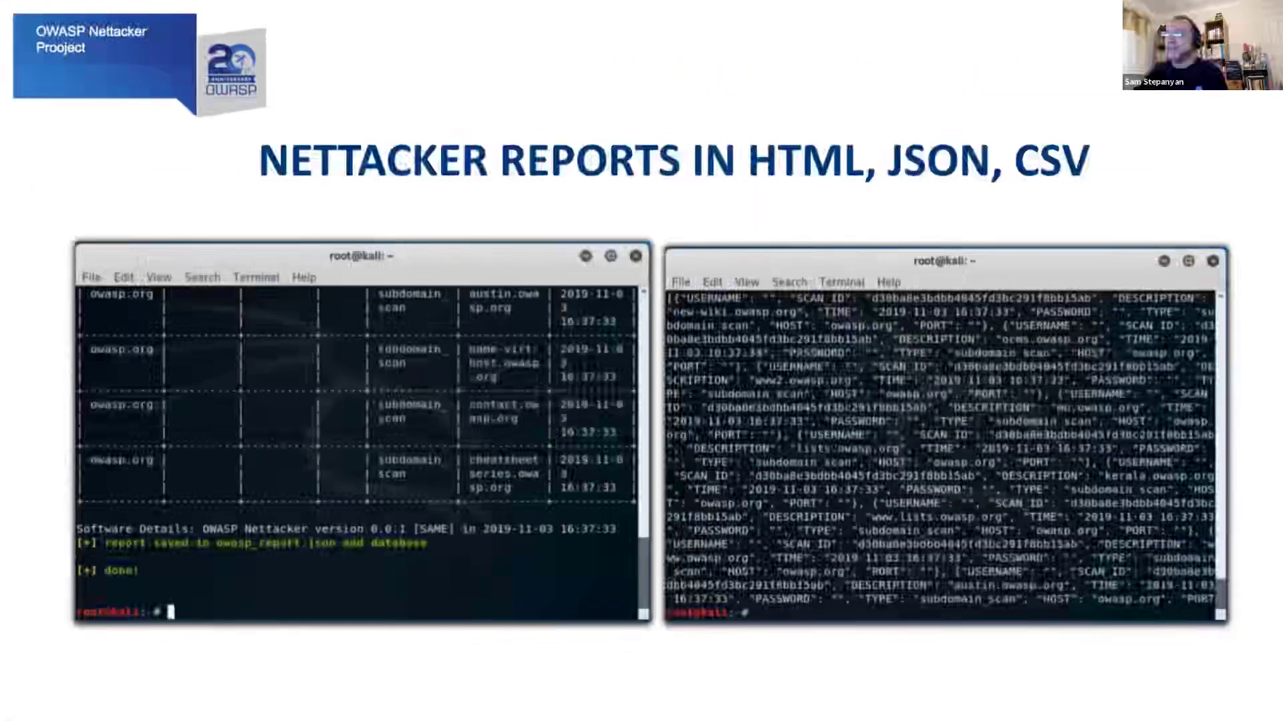